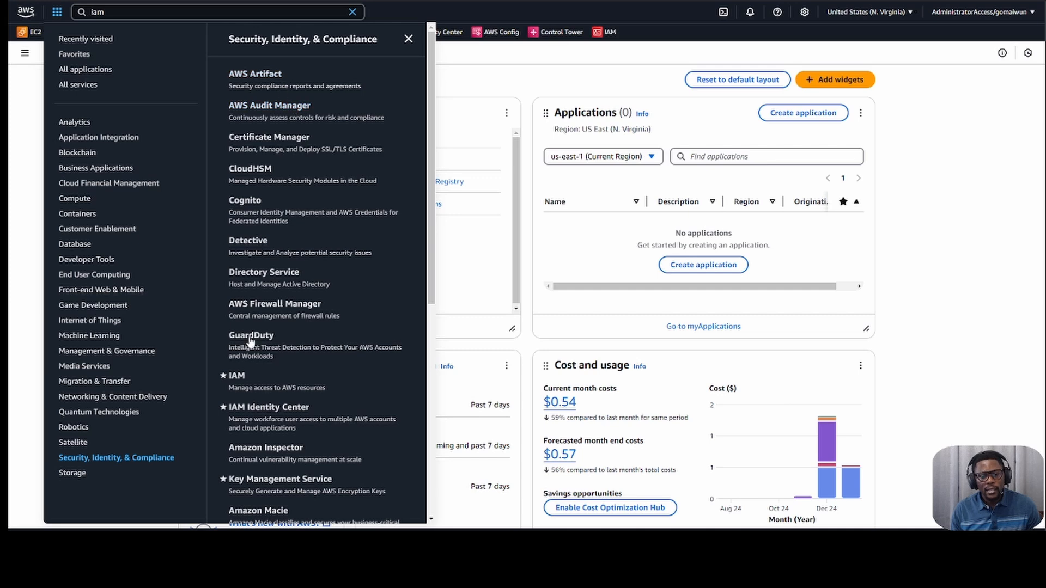
- Open the IAM user groups and start creating a new group named test-group
click(237, 376)
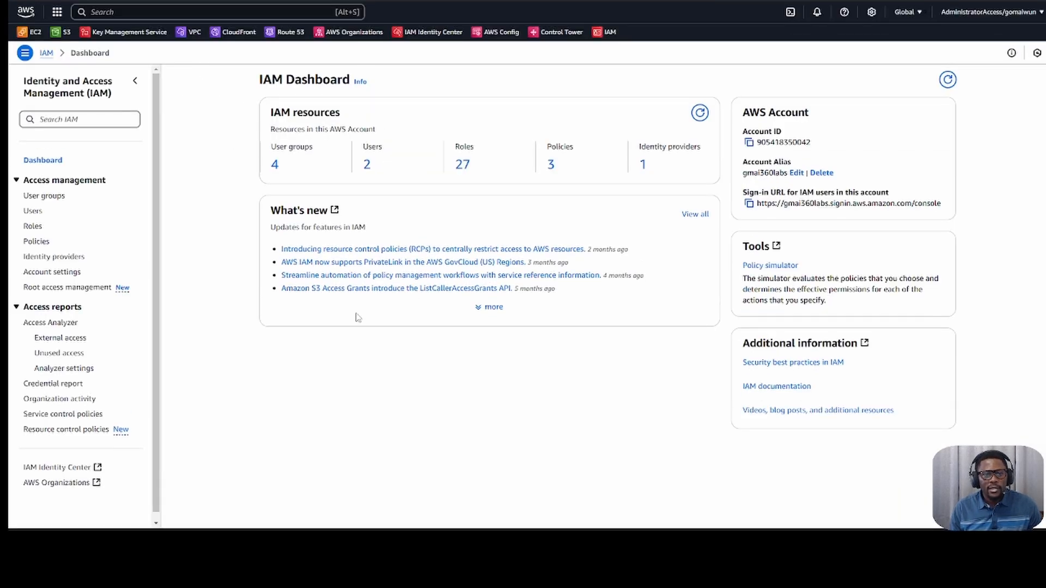
click(46, 197)
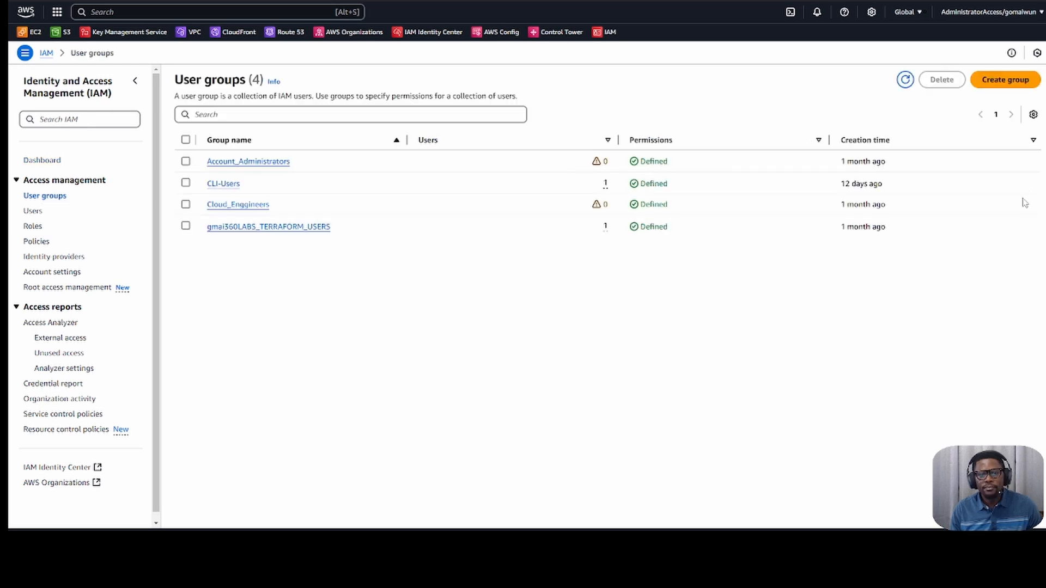
click(1000, 82)
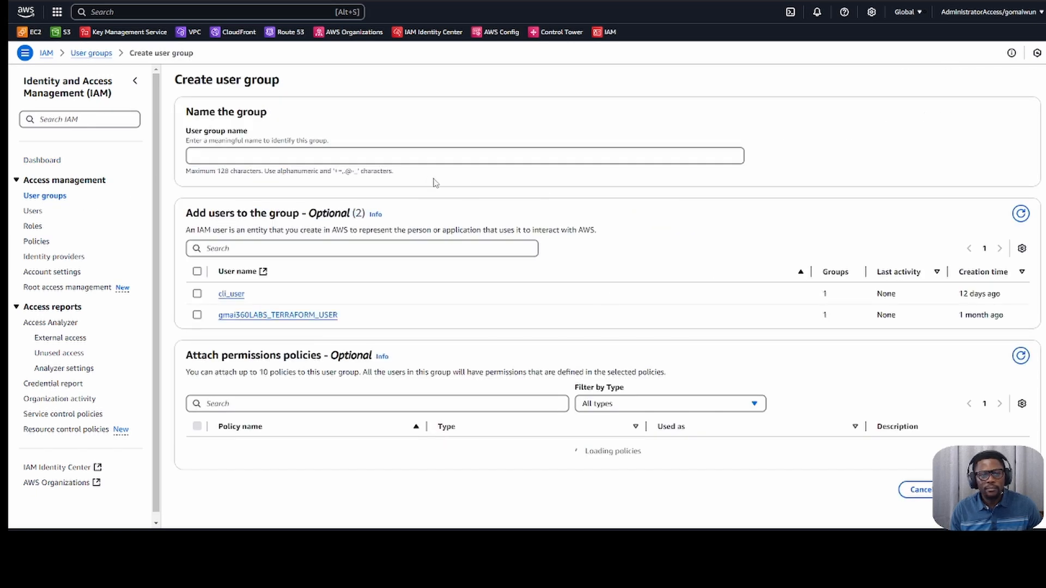
click(403, 158)
text(tes)
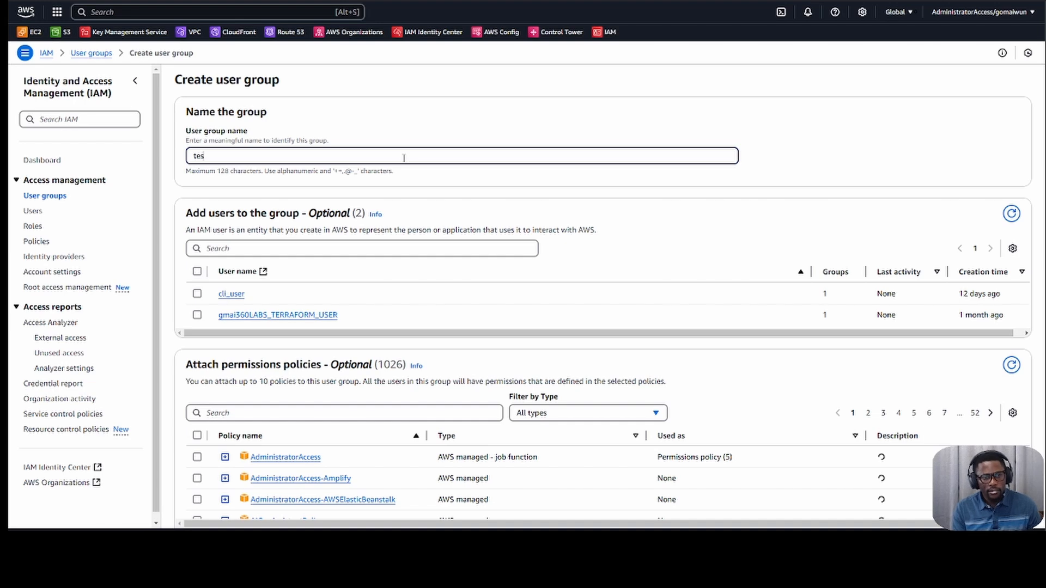
text(t-group)
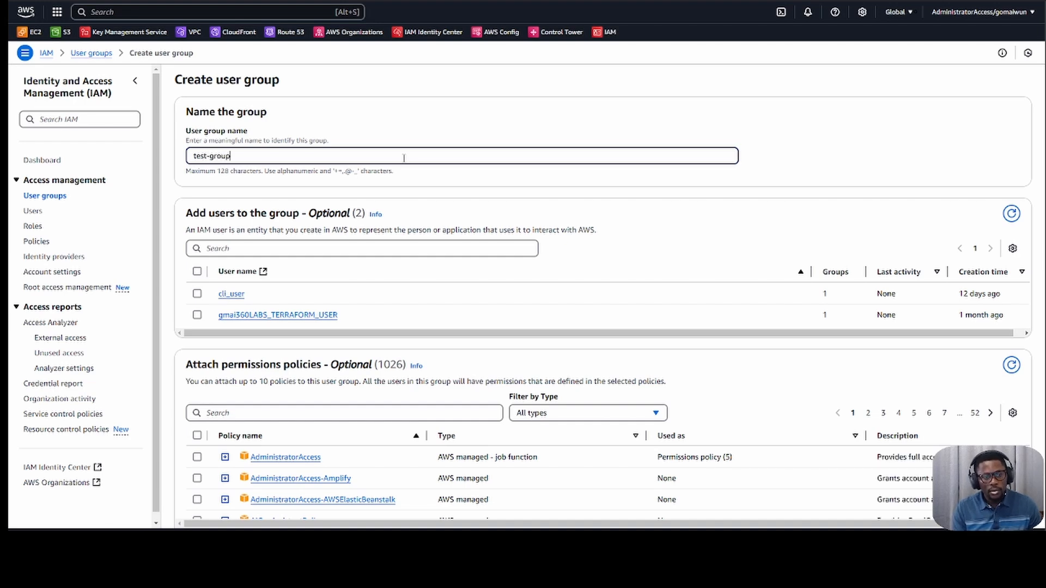
- Attach the AdministratorAccess permissions policy to the new group and create the group
scroll(549, 269, down, 3)
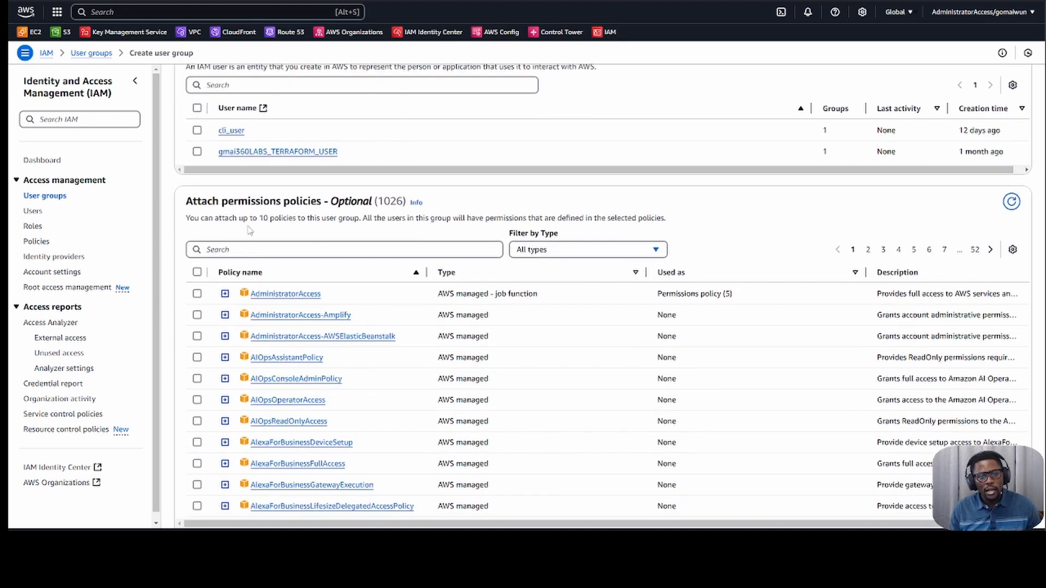
scroll(333, 289, down, 1)
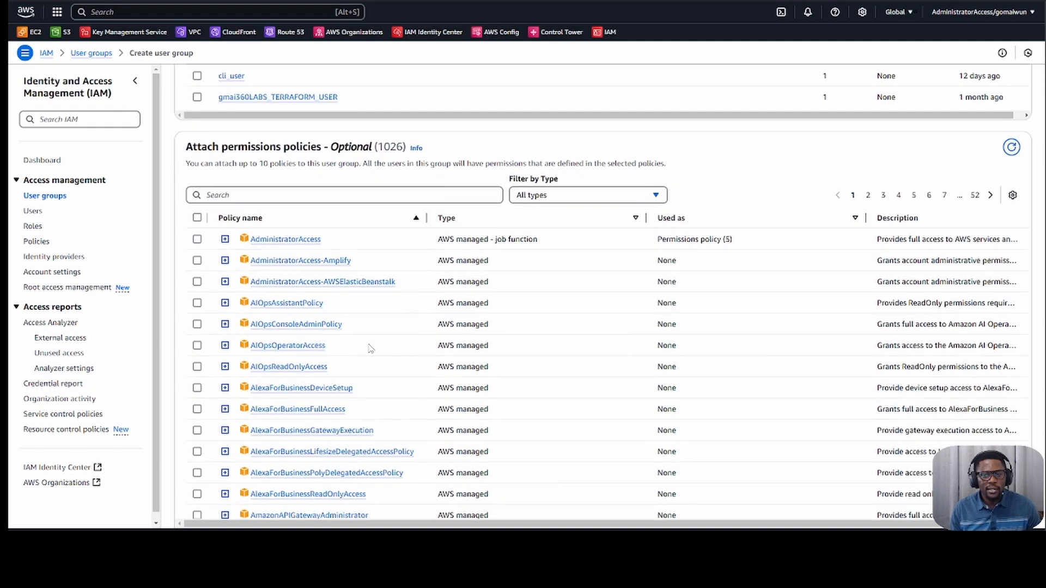
click(197, 239)
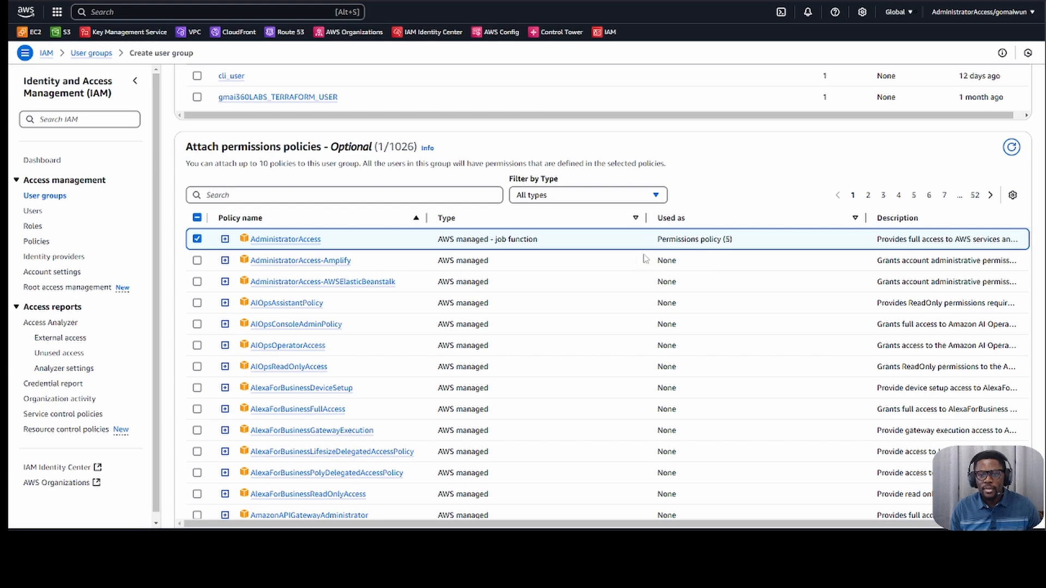
scroll(821, 365, down, 3)
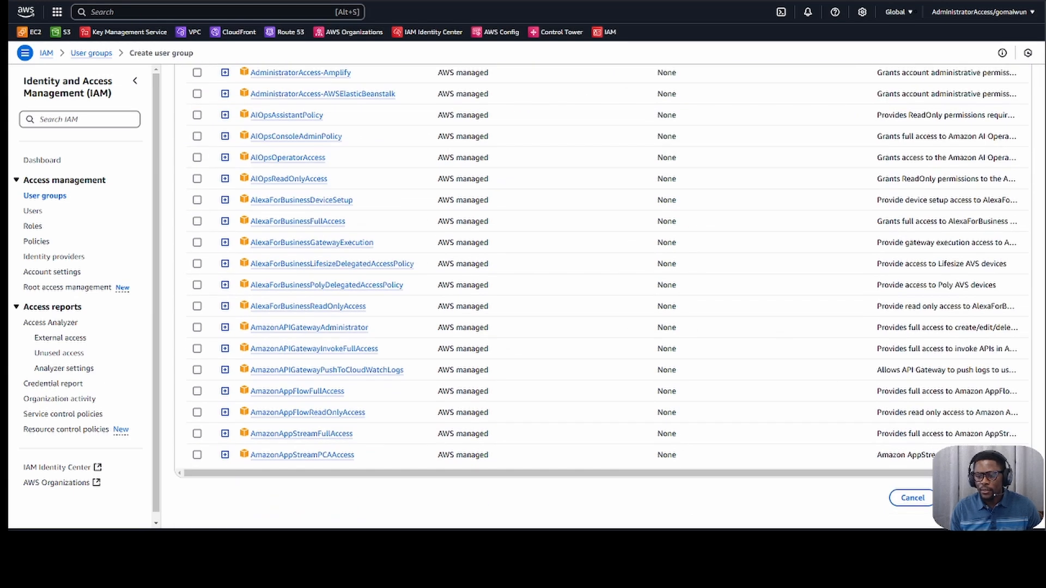
click(986, 498)
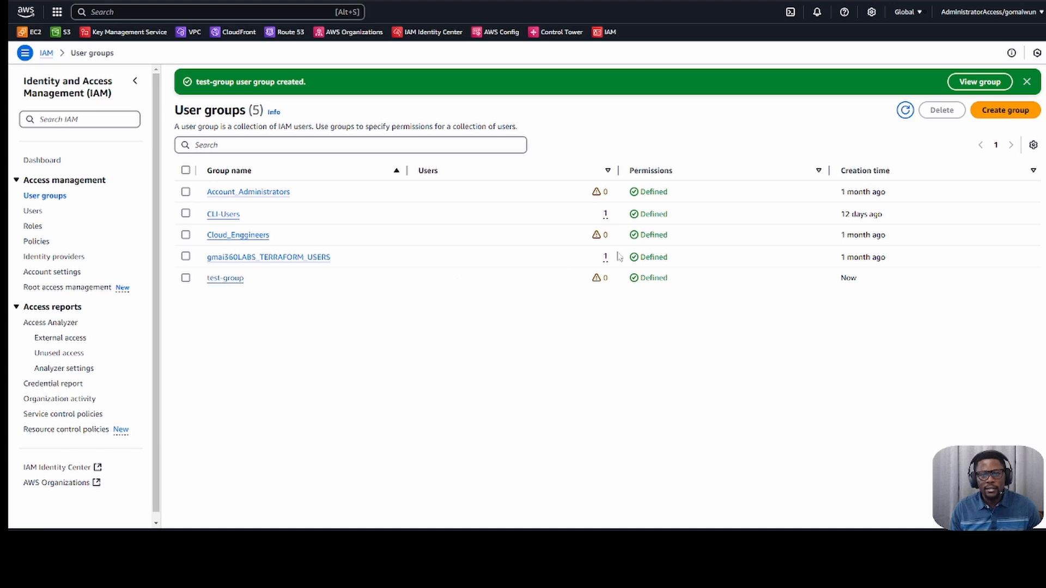
- Examine test-group's listing and permissions, including the JSON definition of its AdministratorAccess policy
drag(650, 281, 682, 280)
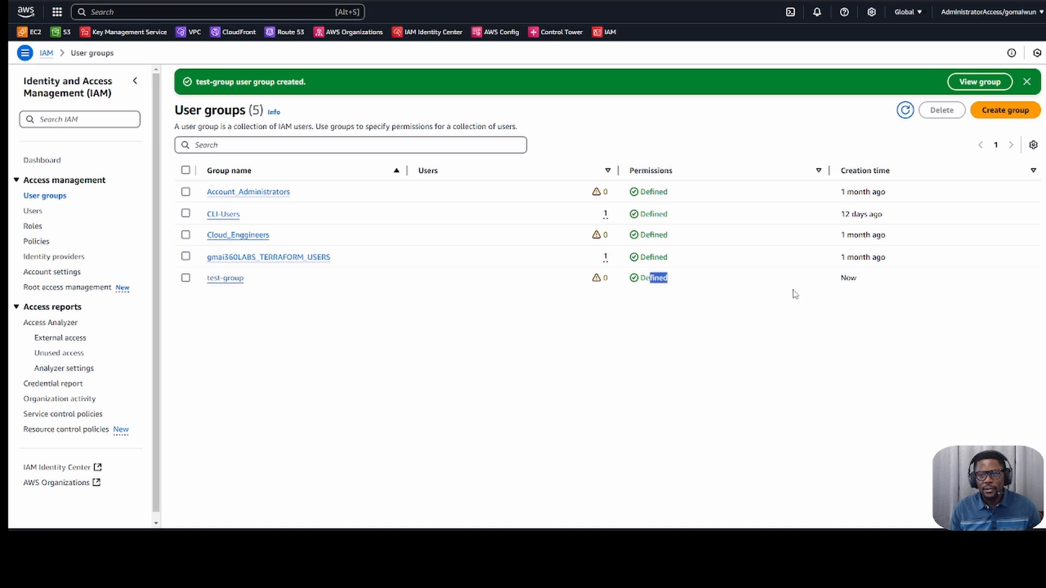
double_click(849, 282)
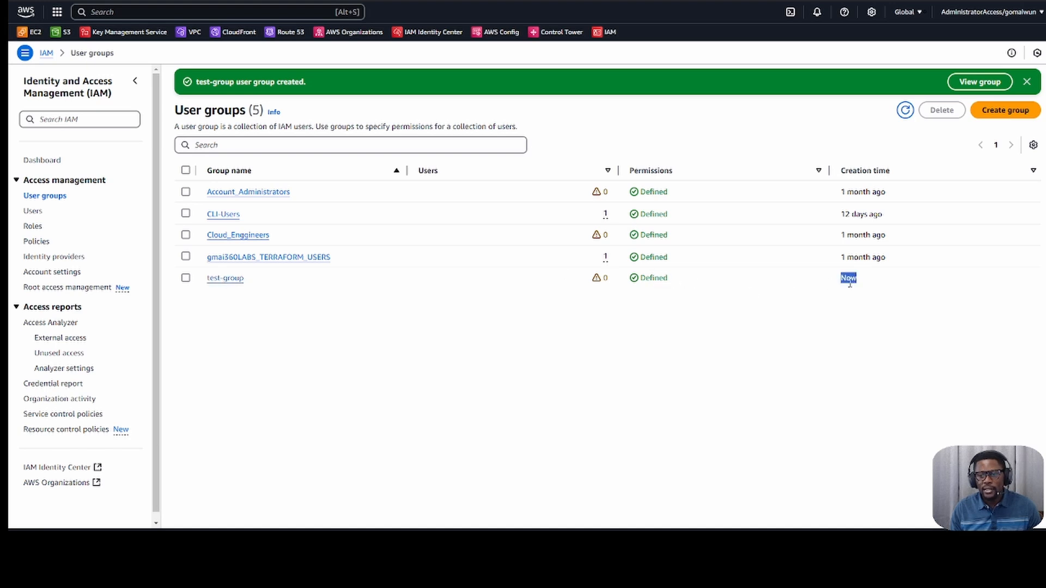
click(228, 279)
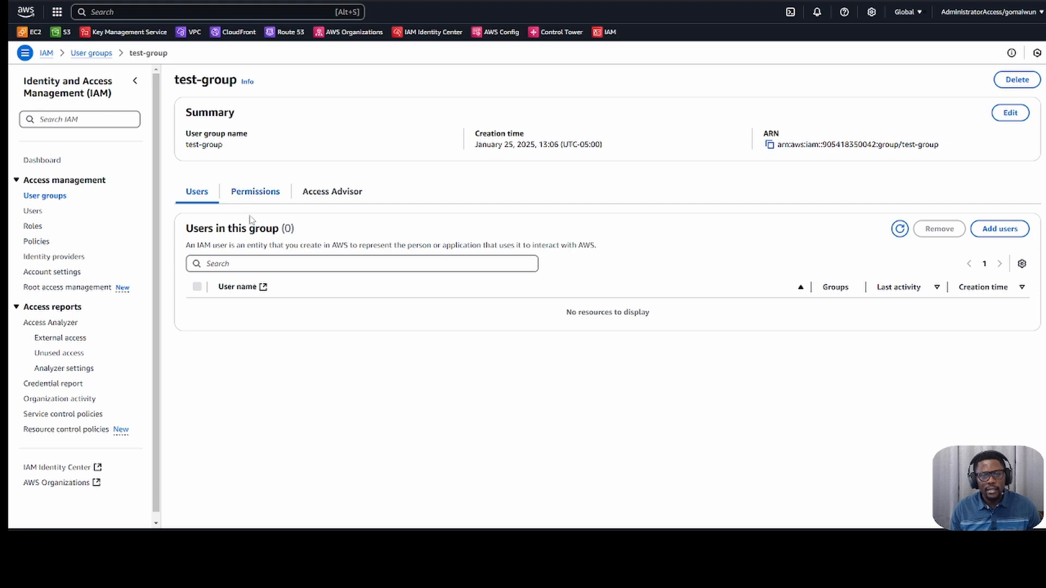
click(255, 193)
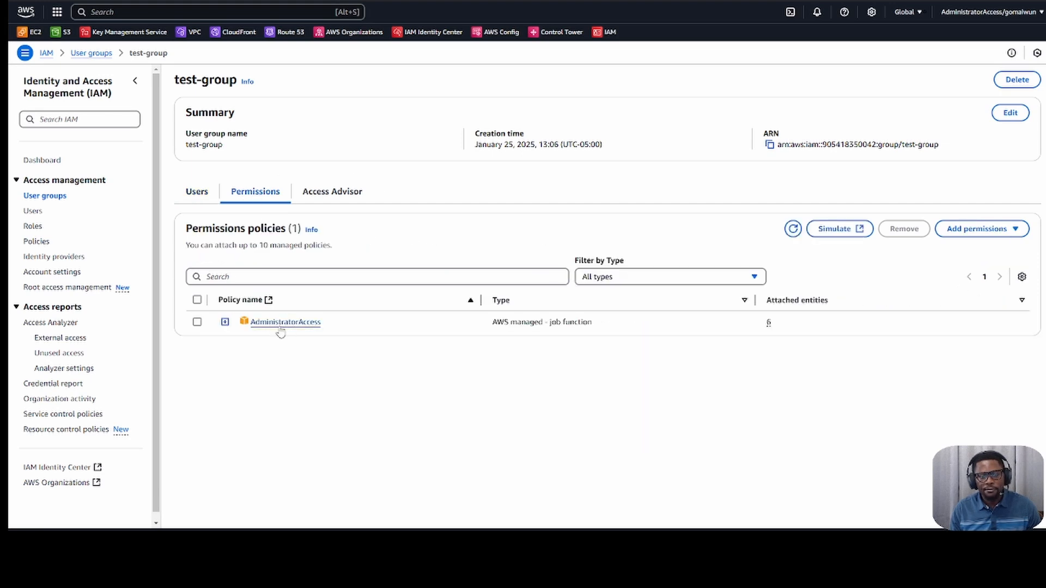
click(225, 322)
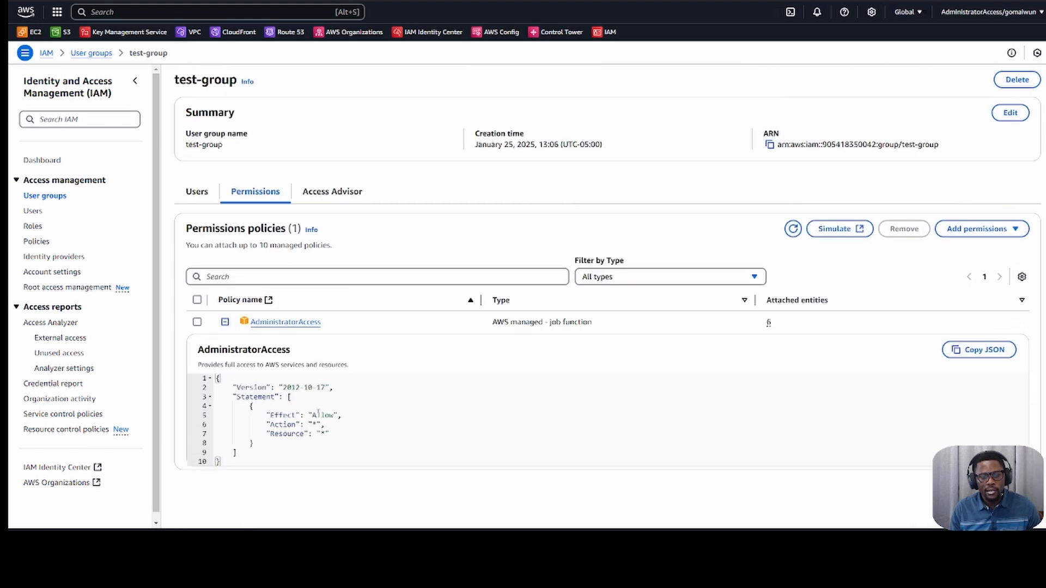
drag(279, 446, 223, 388)
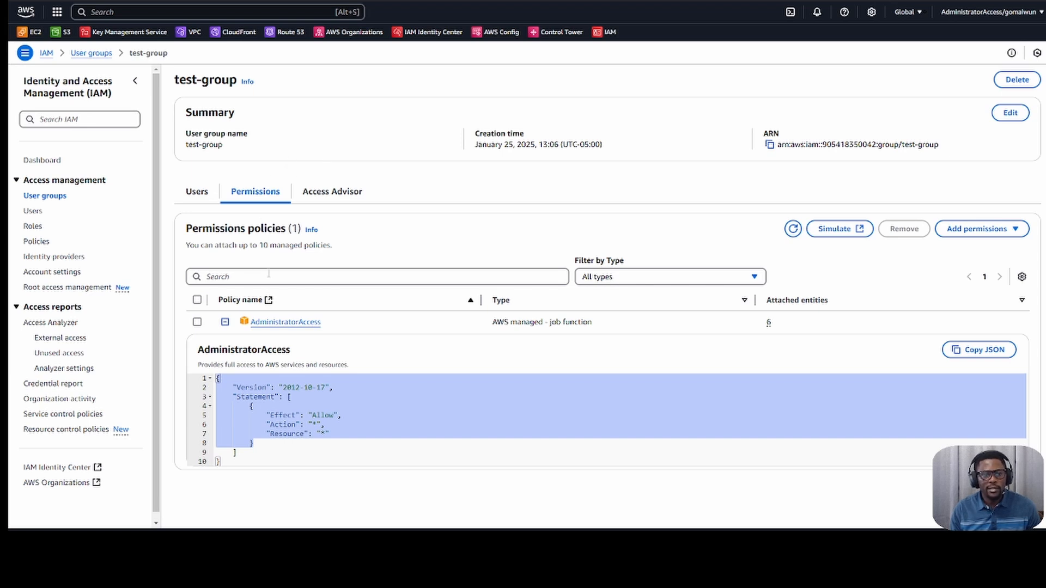
- Start a new user named test-user with AWS Management Console access, created as an IAM user
click(32, 212)
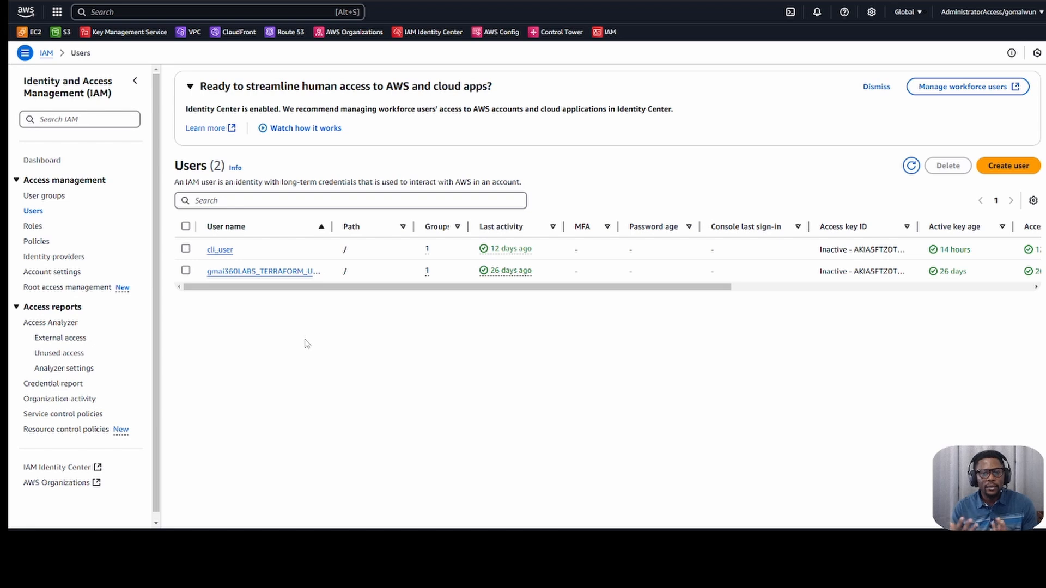
click(1002, 169)
click(314, 166)
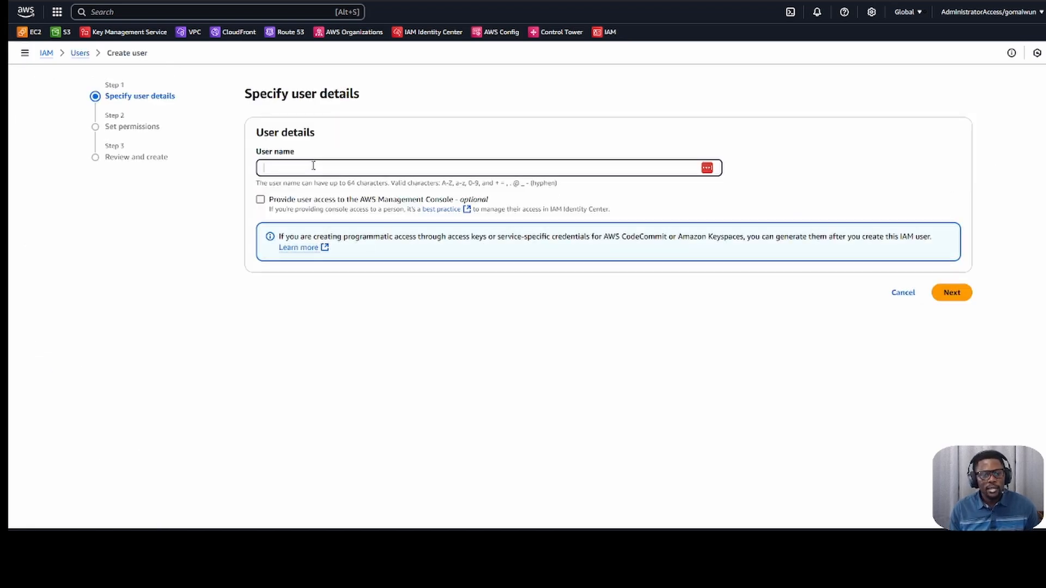
text(test-user)
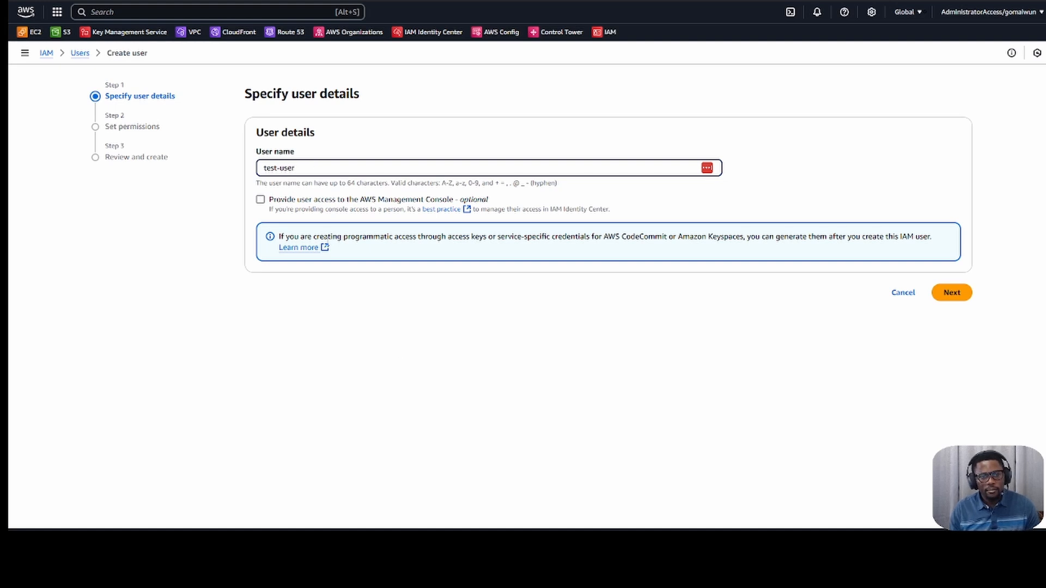
click(396, 346)
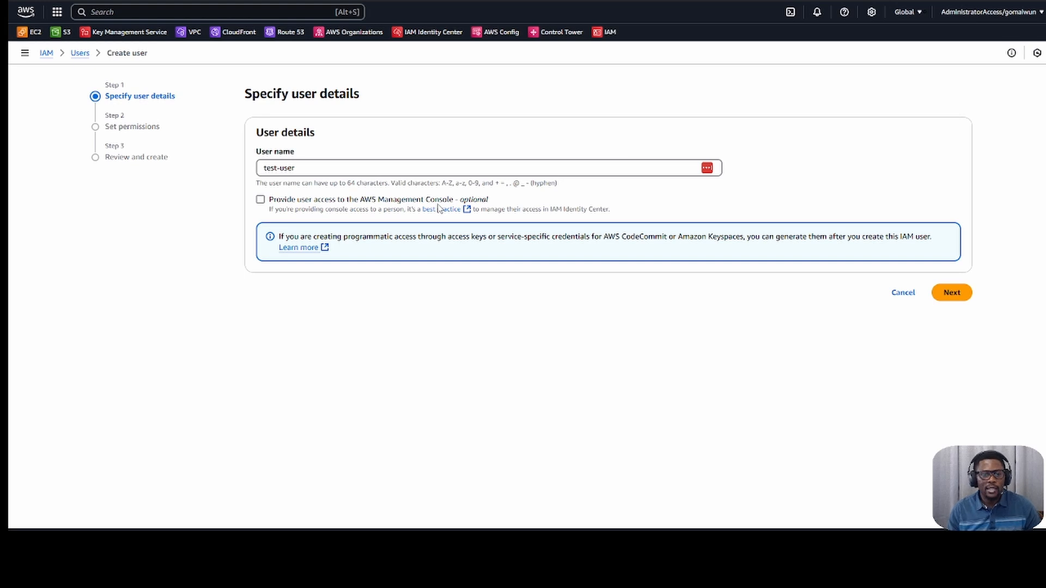
click(261, 200)
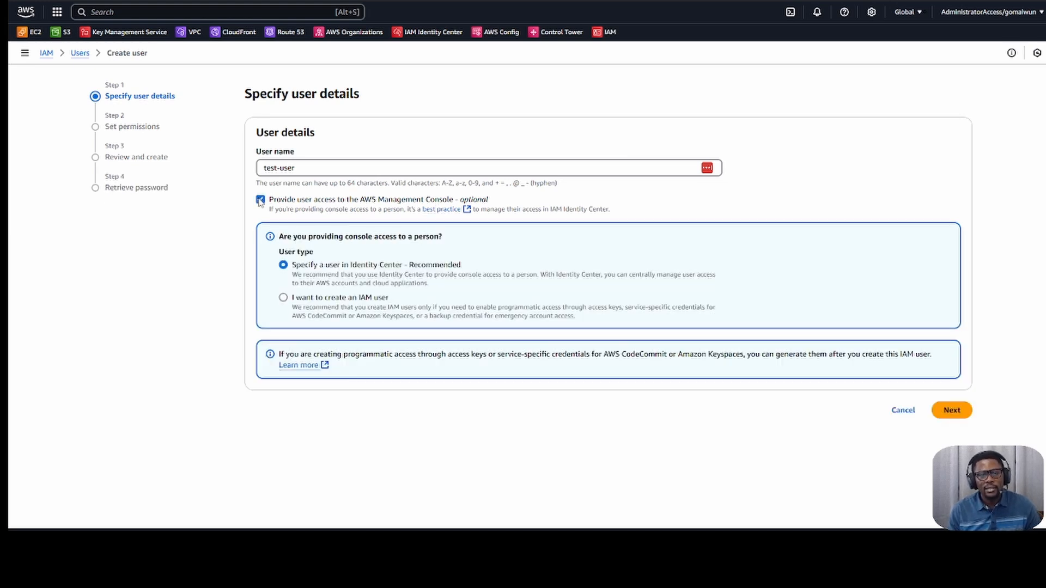
click(283, 298)
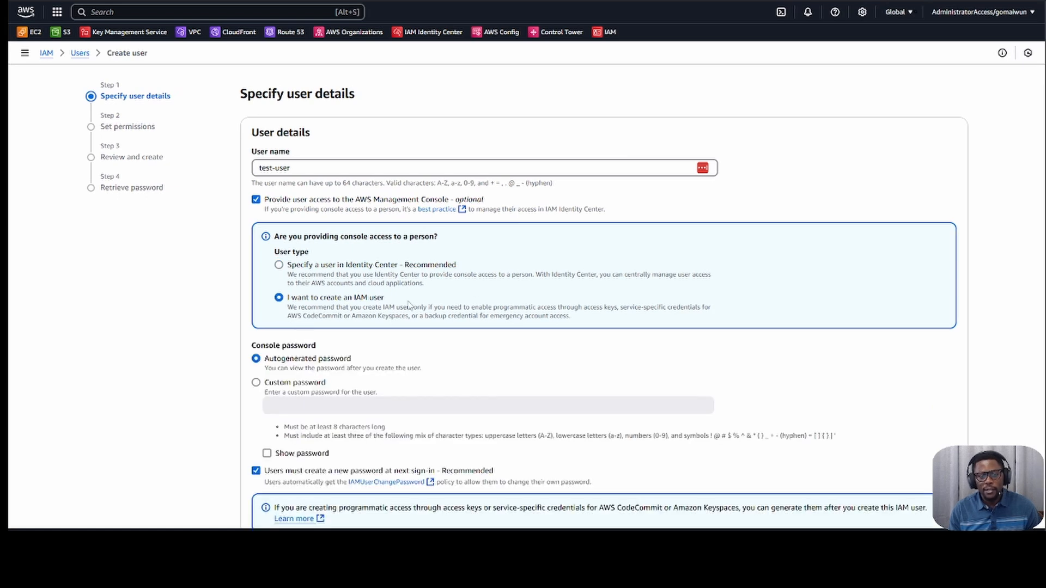
- Keep the autogenerated console password and the required password change at next sign-in, and continue to the permissions
scroll(358, 337, down, 1)
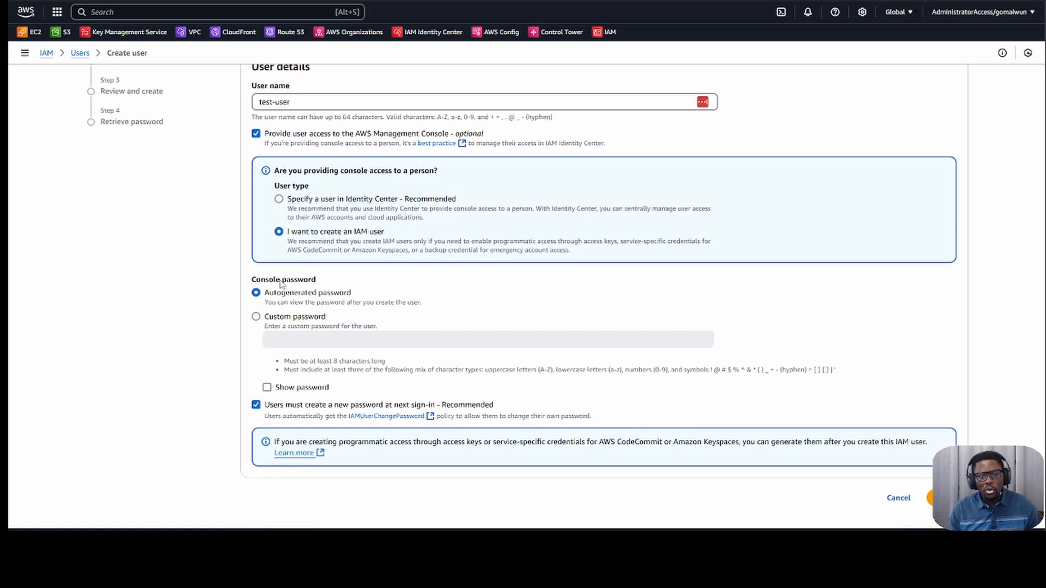
drag(281, 280, 327, 282)
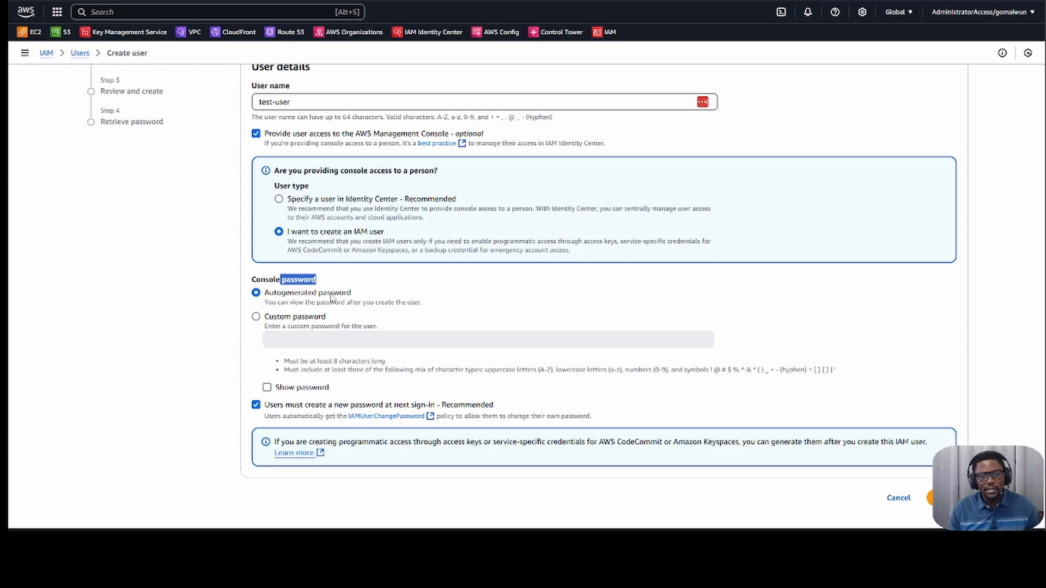
drag(330, 297, 350, 308)
click(188, 358)
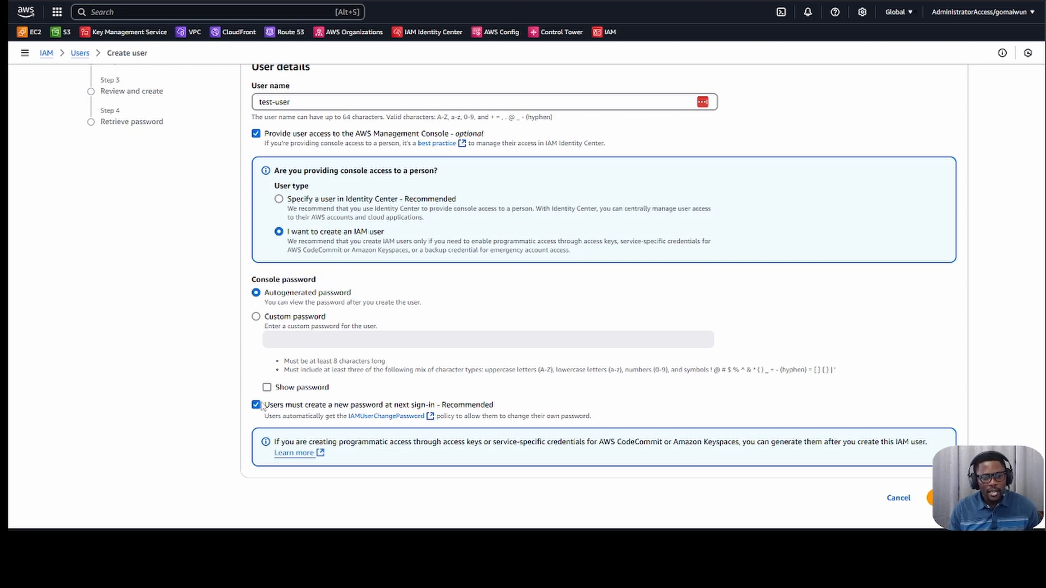
drag(270, 405, 472, 404)
click(151, 345)
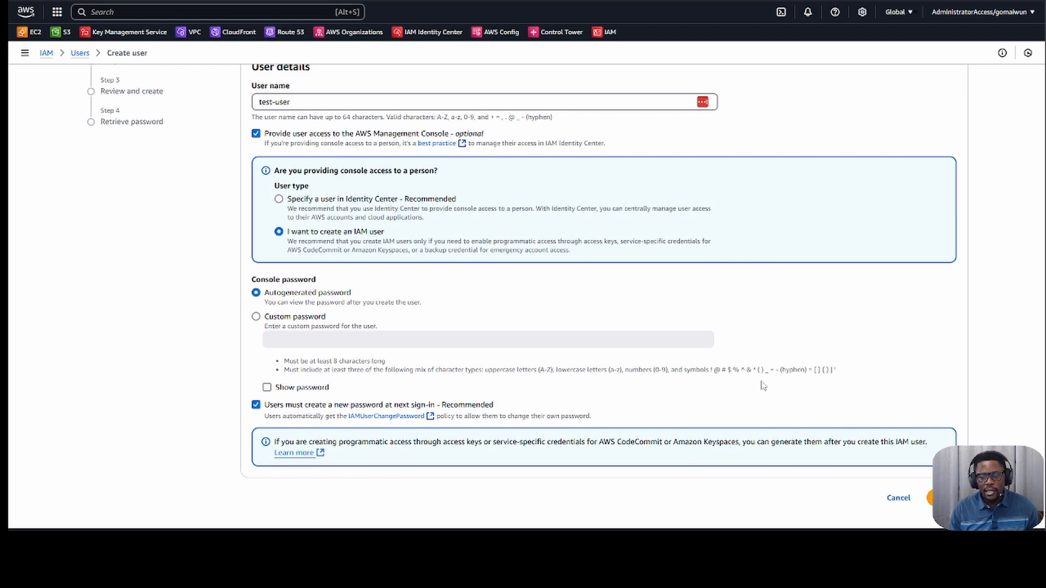
click(931, 497)
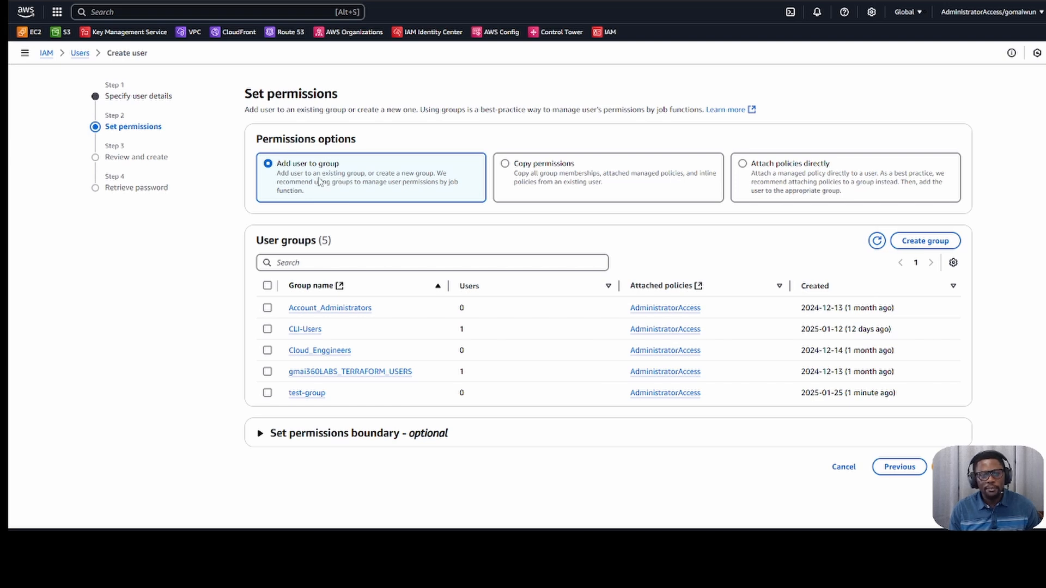
click(267, 394)
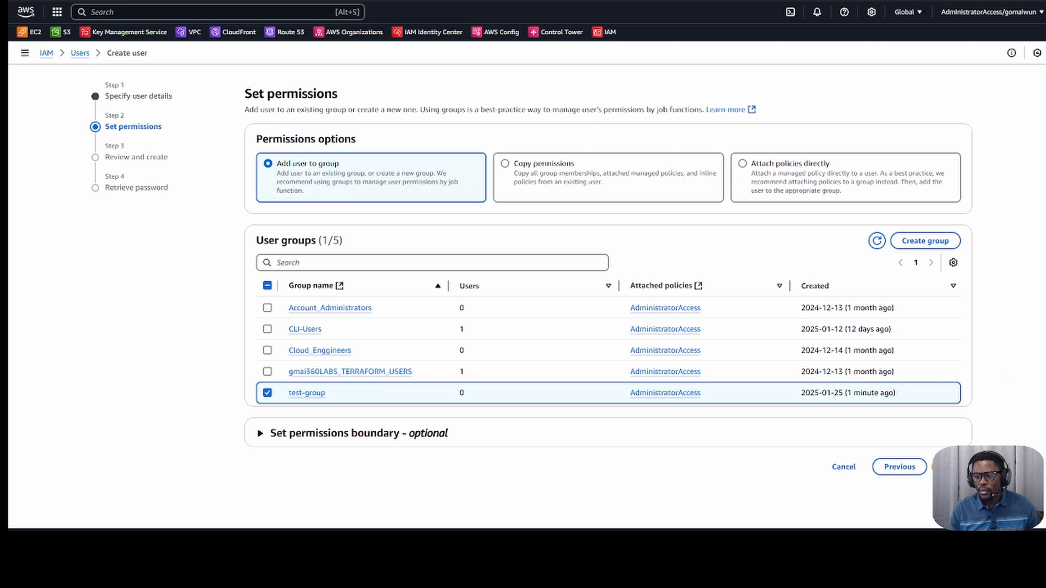
click(742, 164)
scroll(473, 379, down, 5)
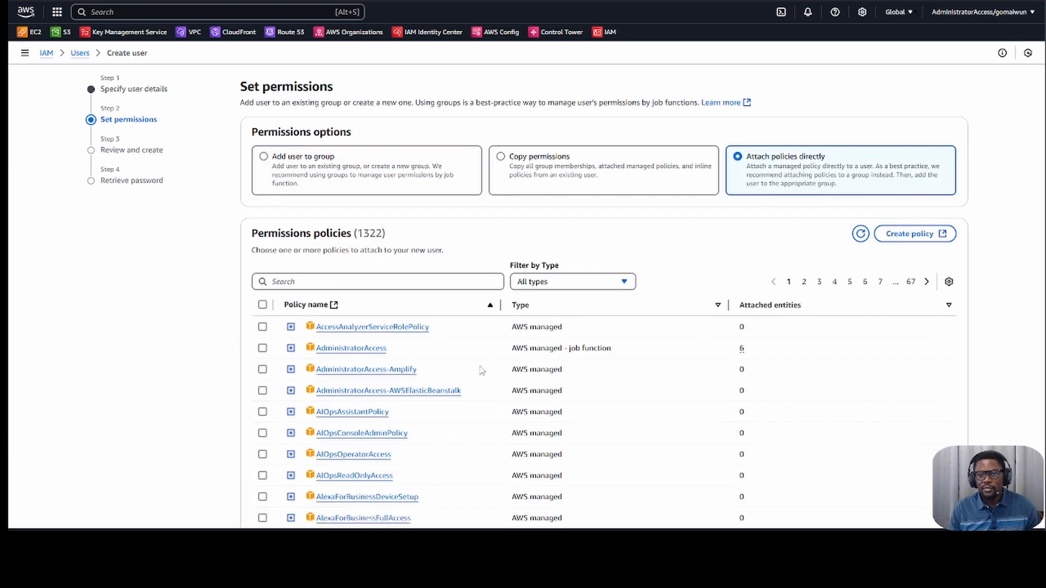
scroll(472, 378, up, 2)
scroll(446, 315, up, 3)
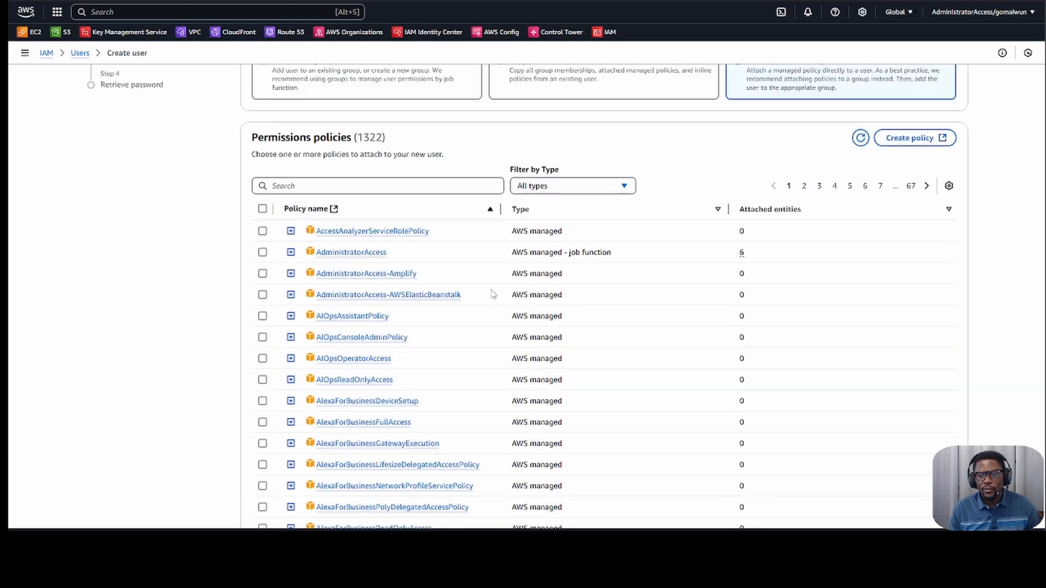
- Set the permissions by adding the user to test-group, and continue to the review
click(302, 178)
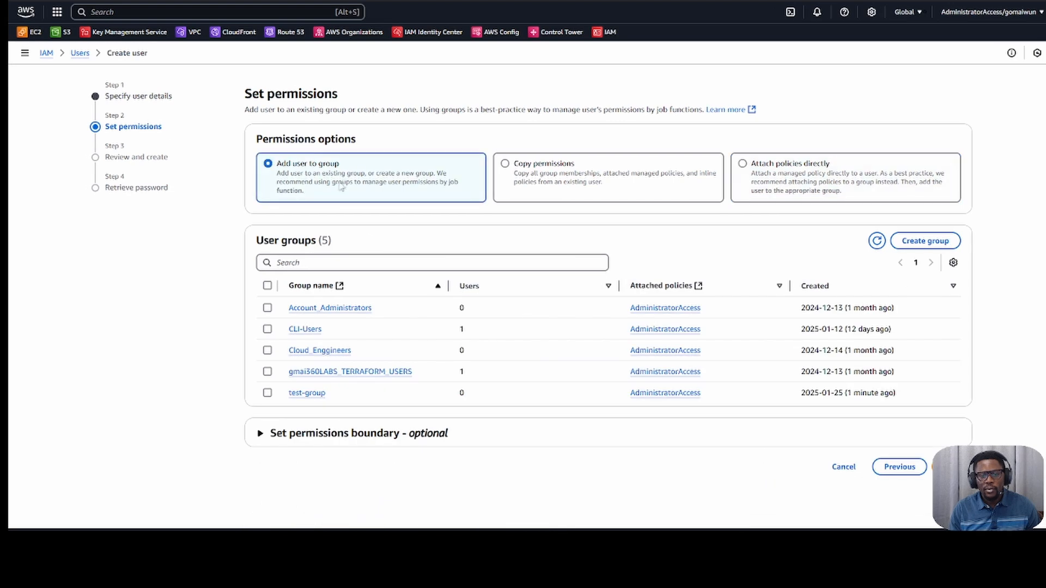
click(268, 393)
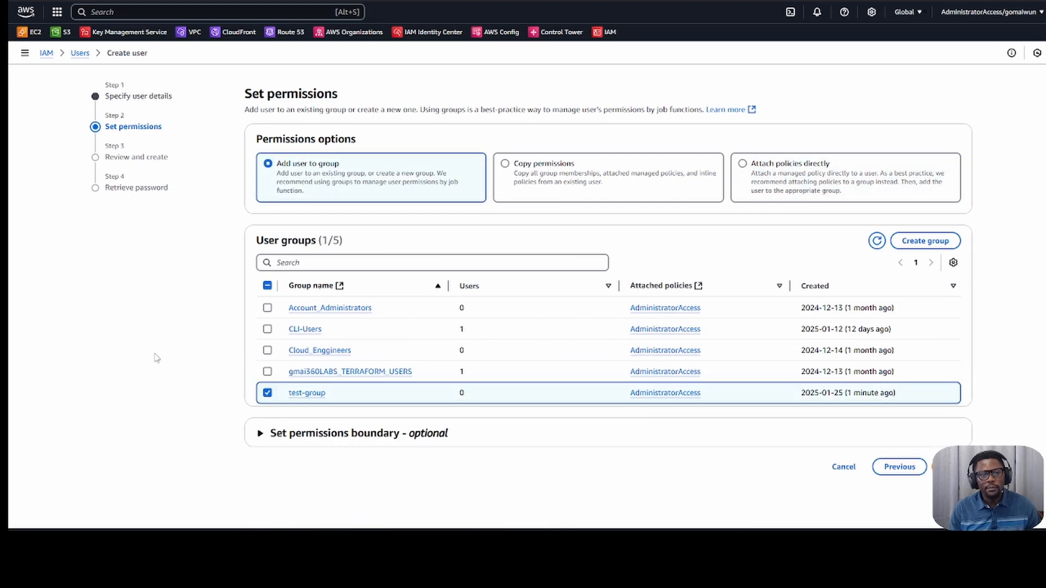
click(953, 466)
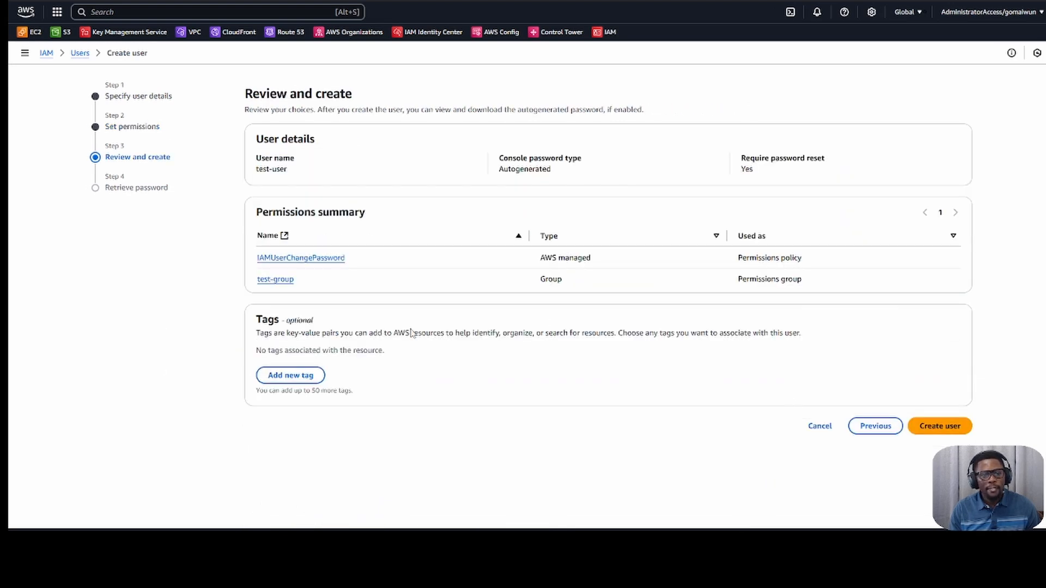
- Add a tag with key group and value test-group to test-user, and create the user
click(304, 377)
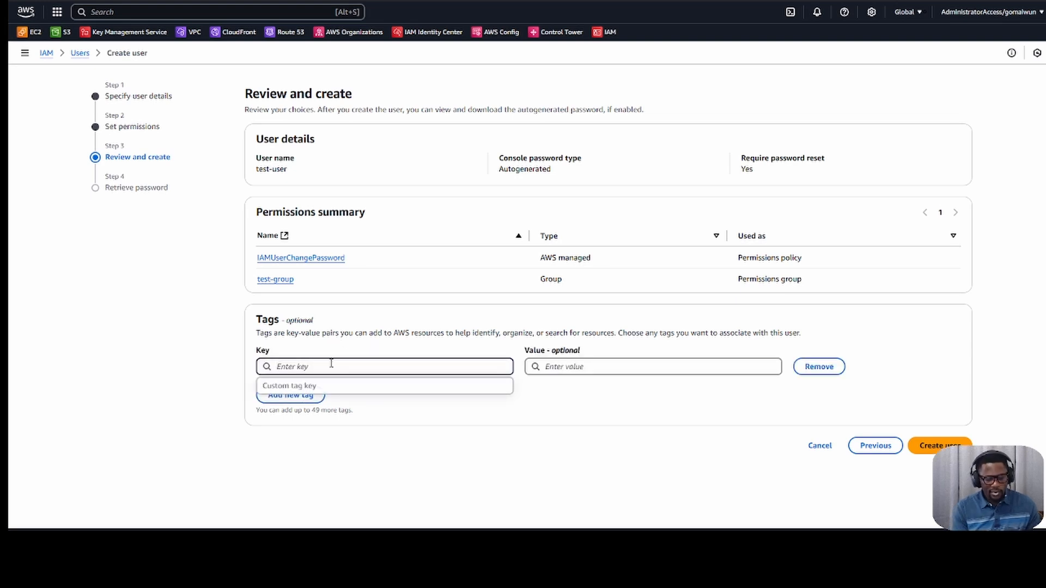
text(groups)
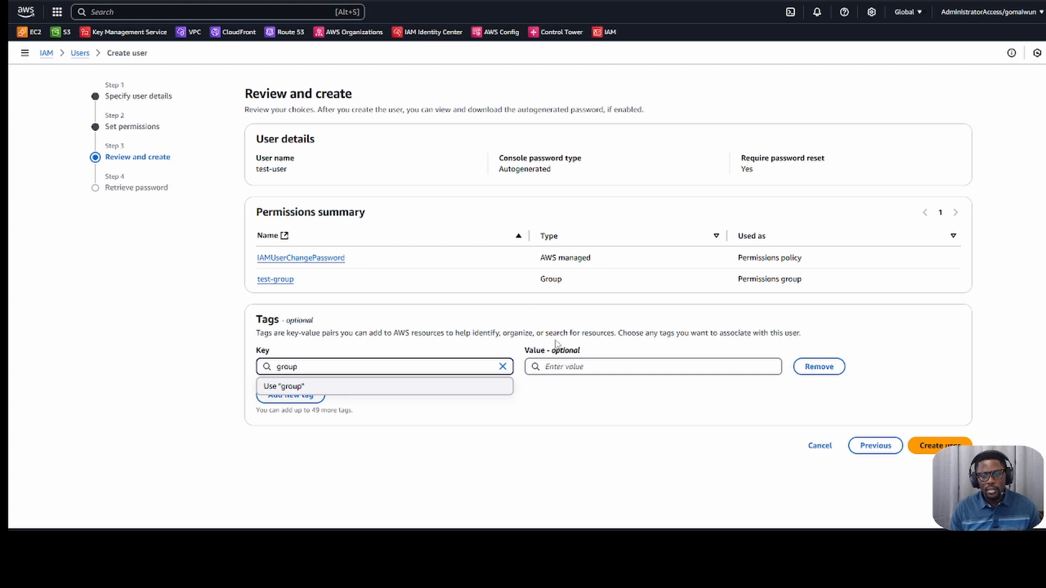
click(566, 364)
text(te)
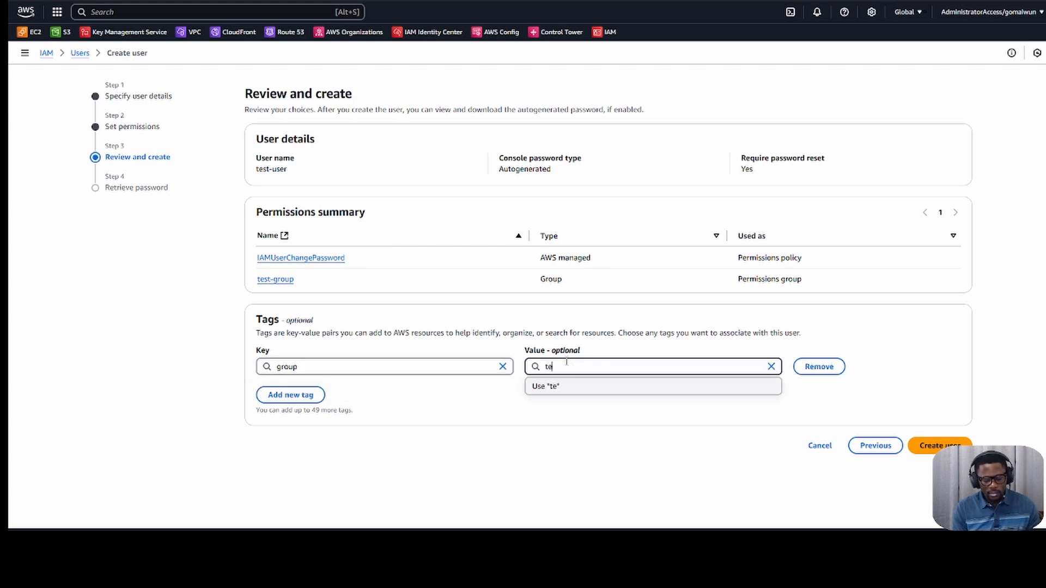
text(st-group)
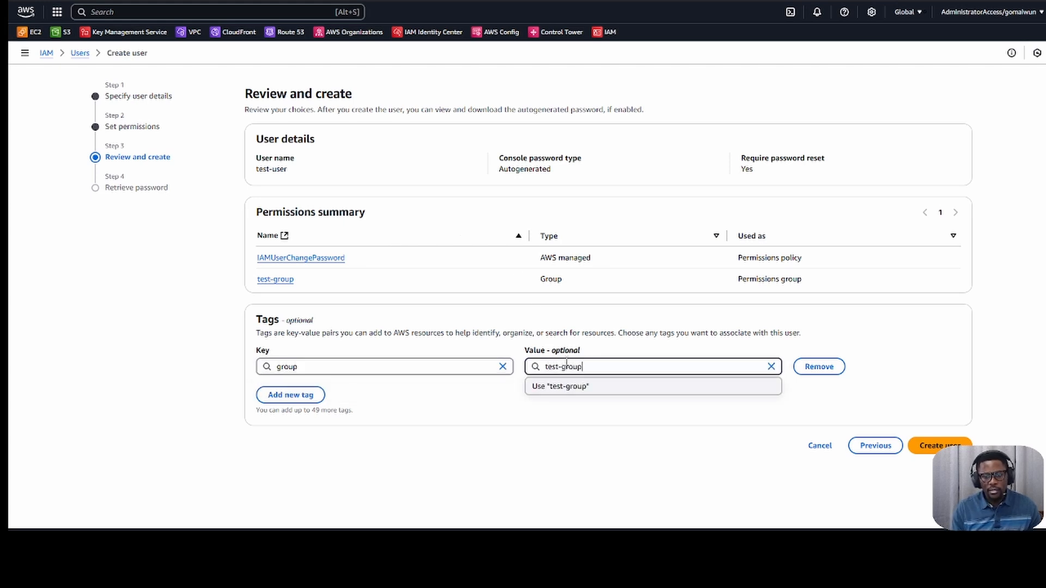
click(546, 456)
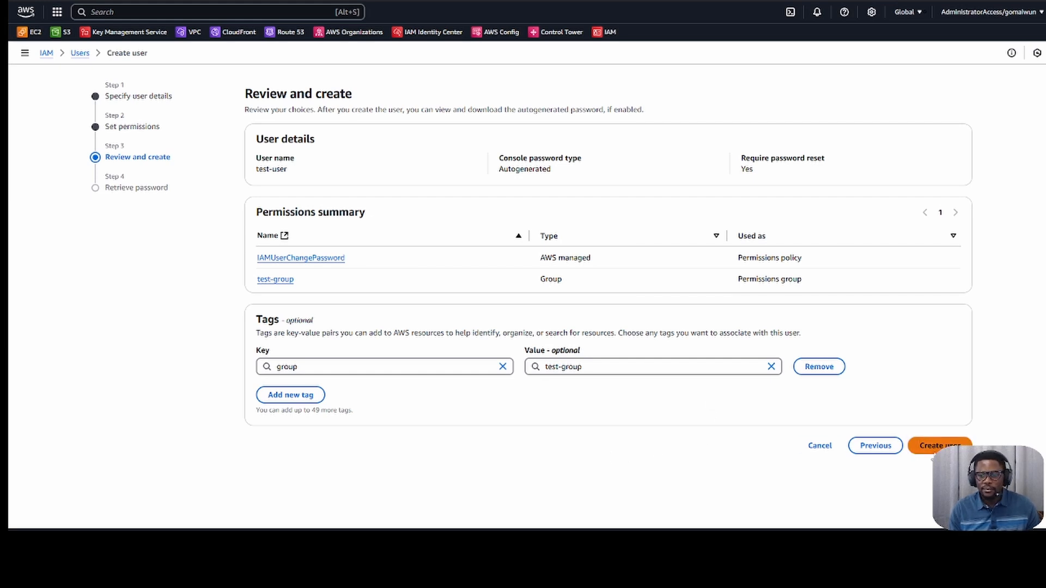
click(938, 446)
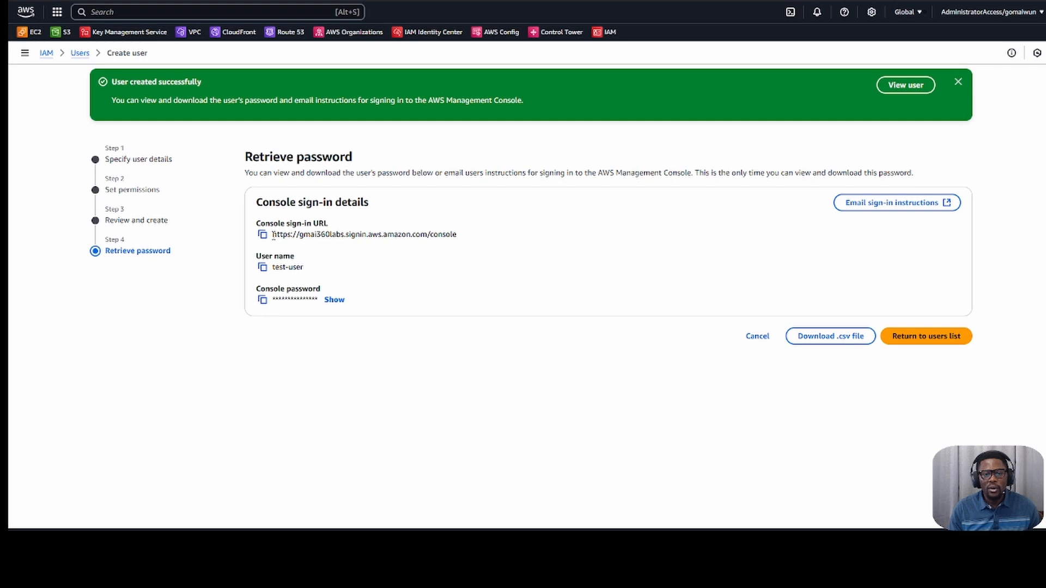
- Review the new user's console sign-in URL, user name and masked console password
drag(273, 235, 462, 238)
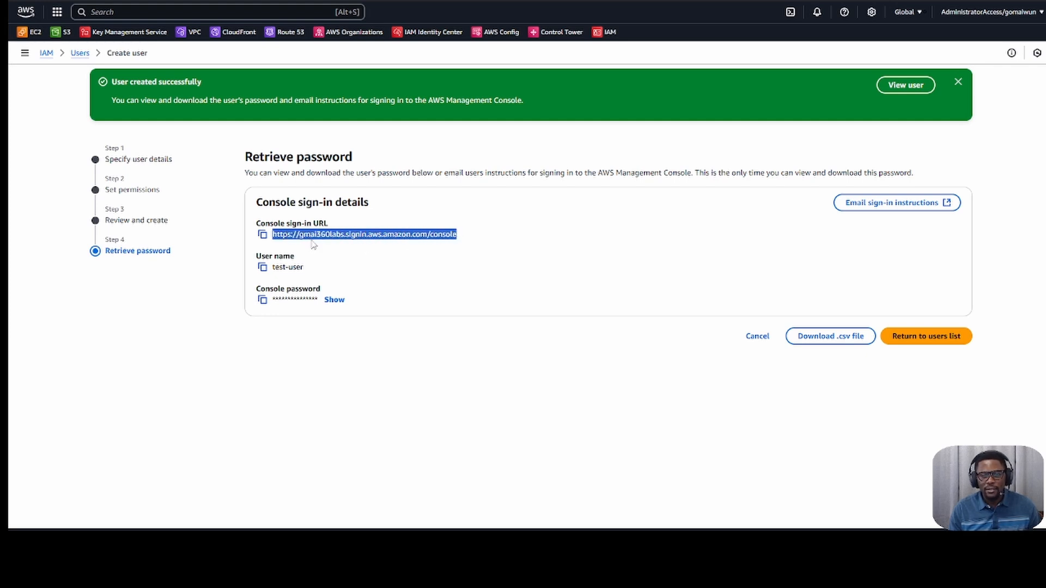
click(312, 268)
drag(274, 271, 319, 274)
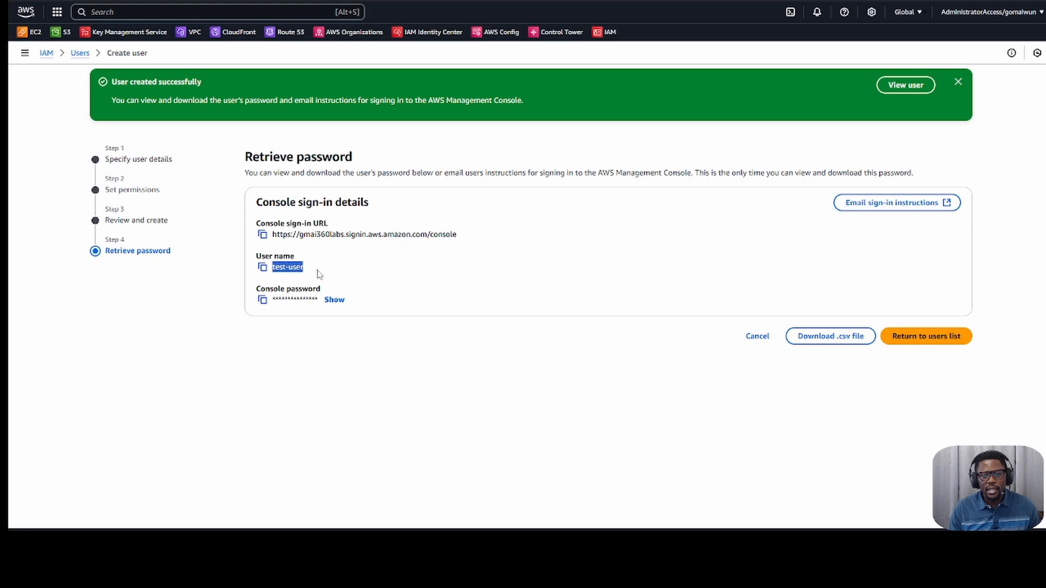
drag(278, 302, 316, 302)
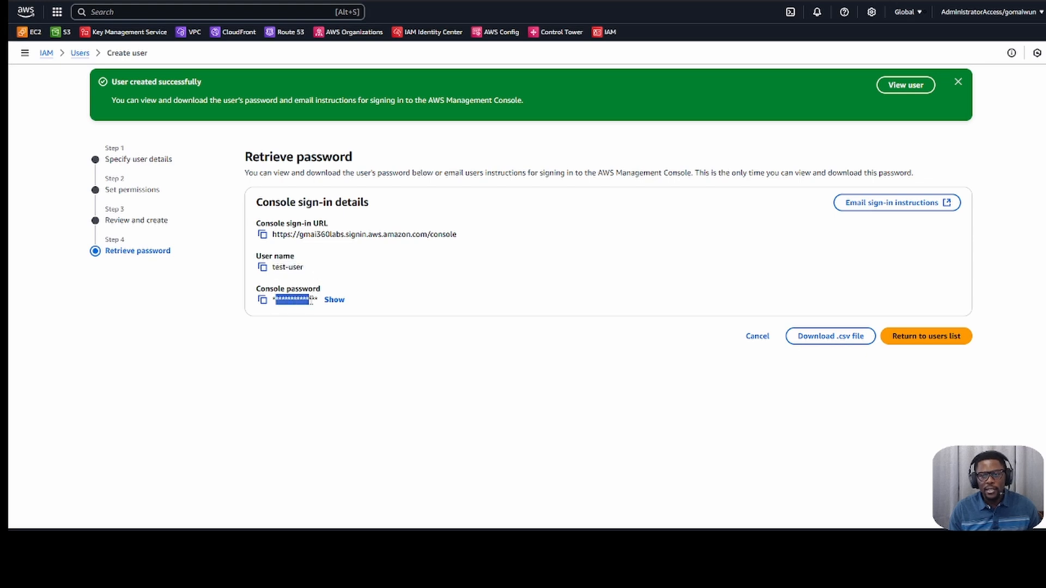
click(511, 416)
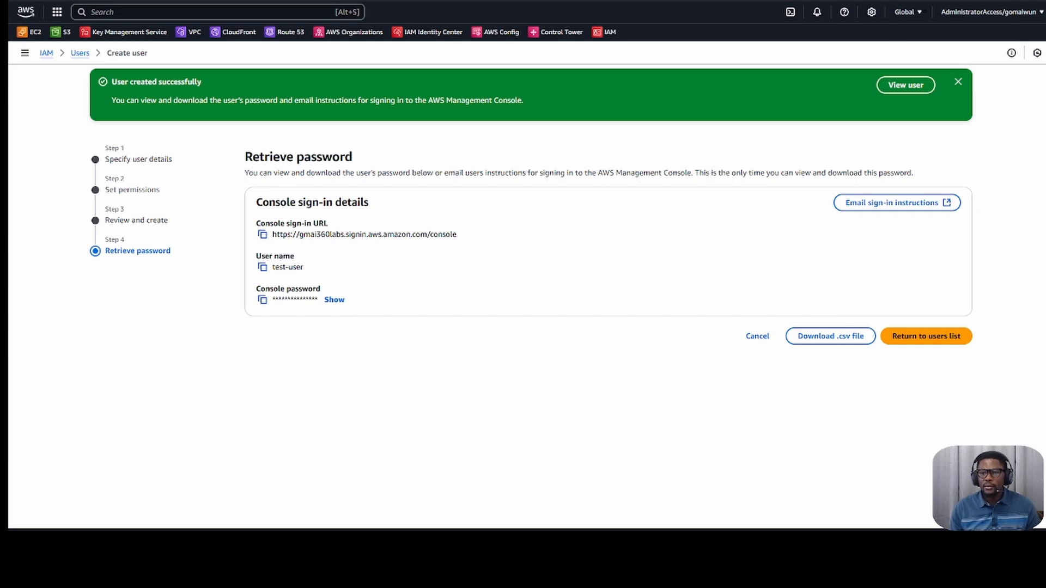
- Open a private Brave window and arrange it side by side with the AWS console
key(ctrl+t)
drag(545, 1, 655, 132)
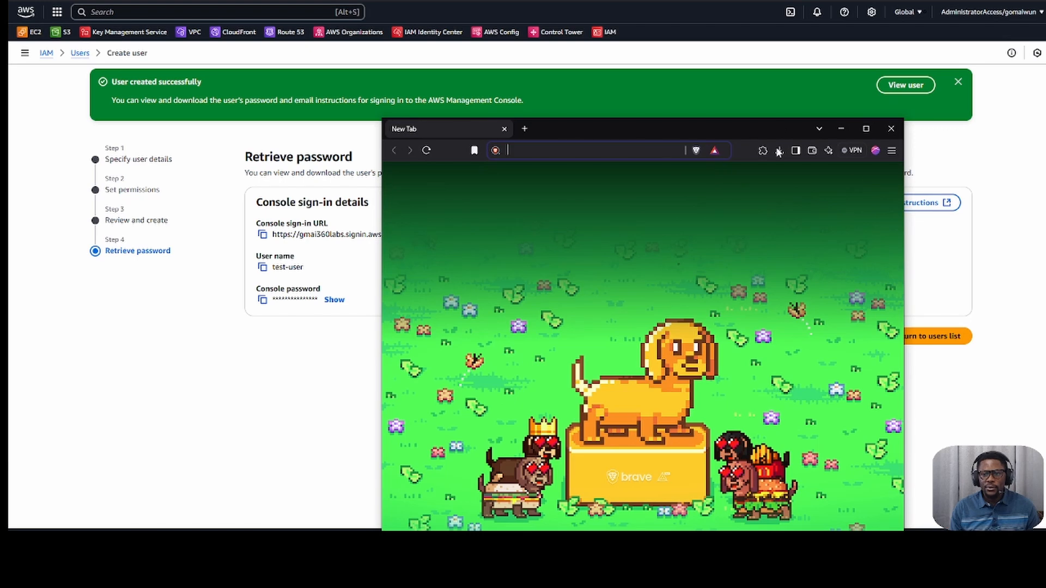
click(891, 151)
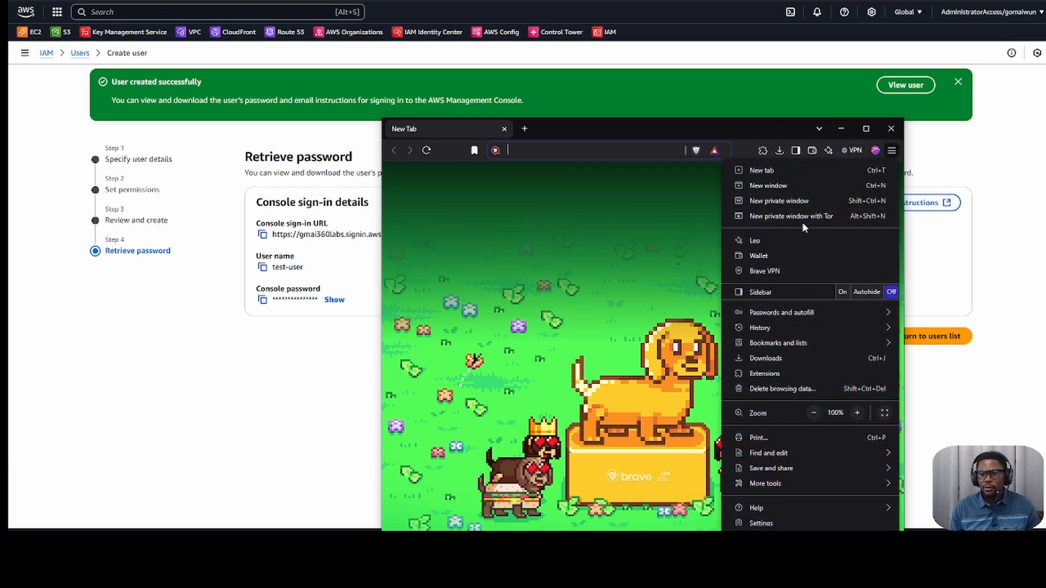
click(800, 200)
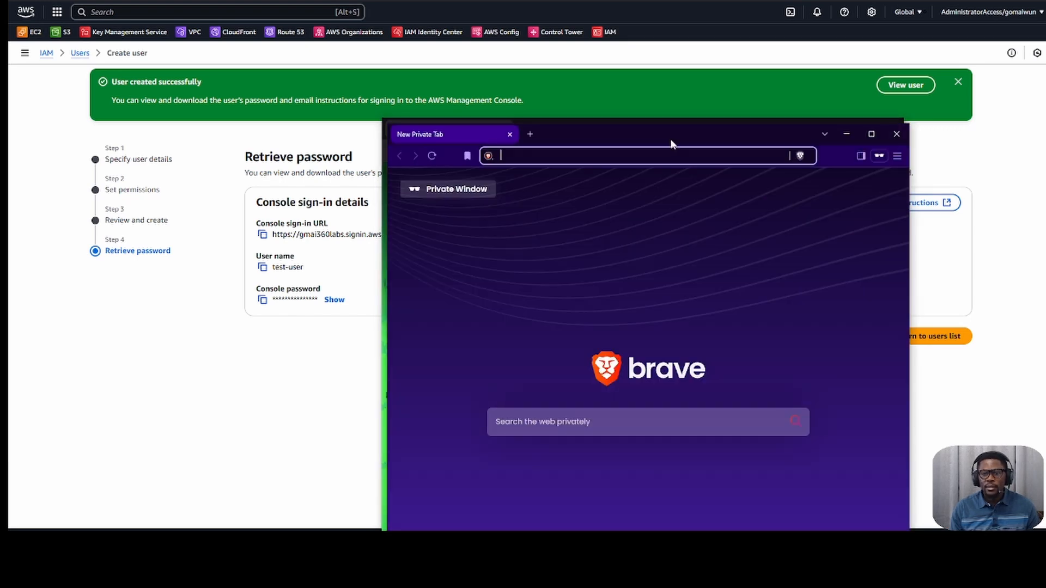
drag(704, 125, 774, 102)
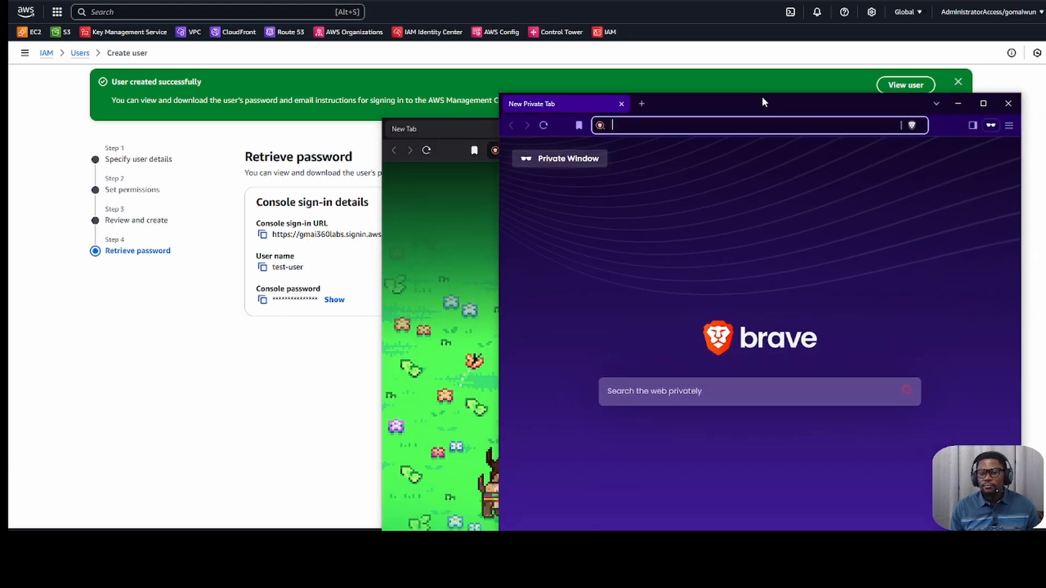
click(484, 165)
click(891, 129)
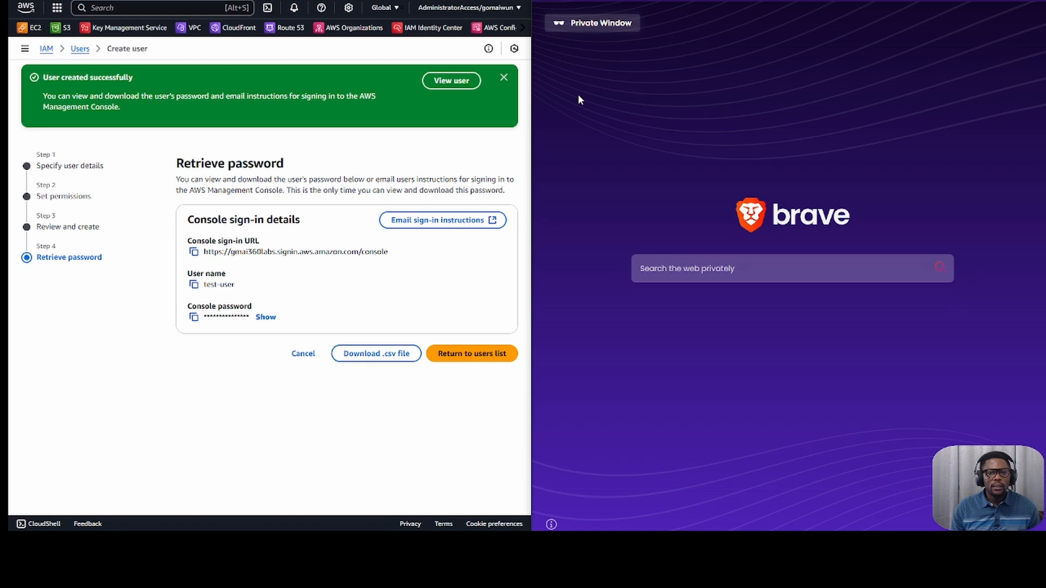
- Copy the console sign-in URL and open it in the private window
click(194, 252)
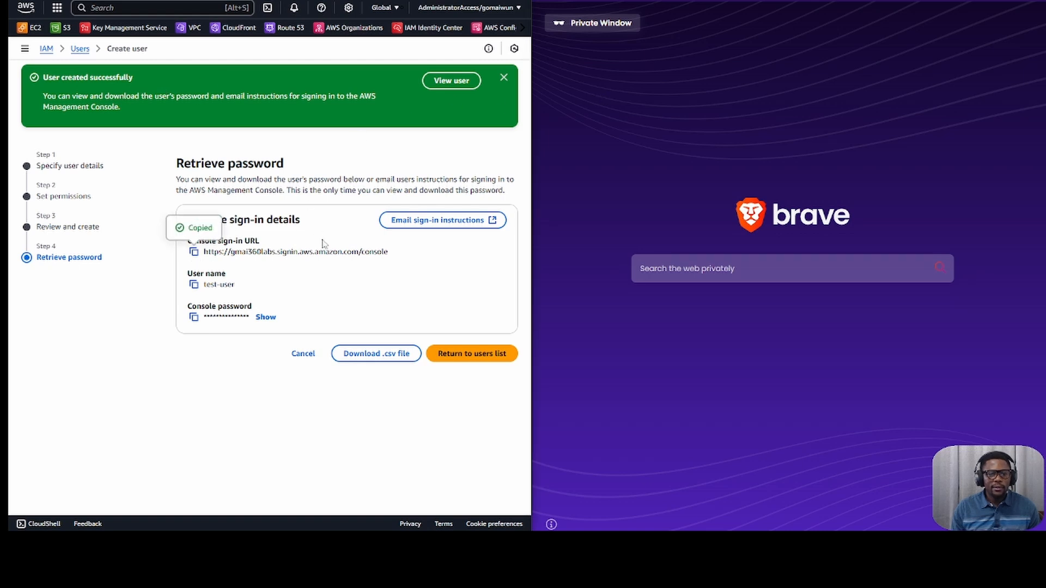
key(ctrl+v)
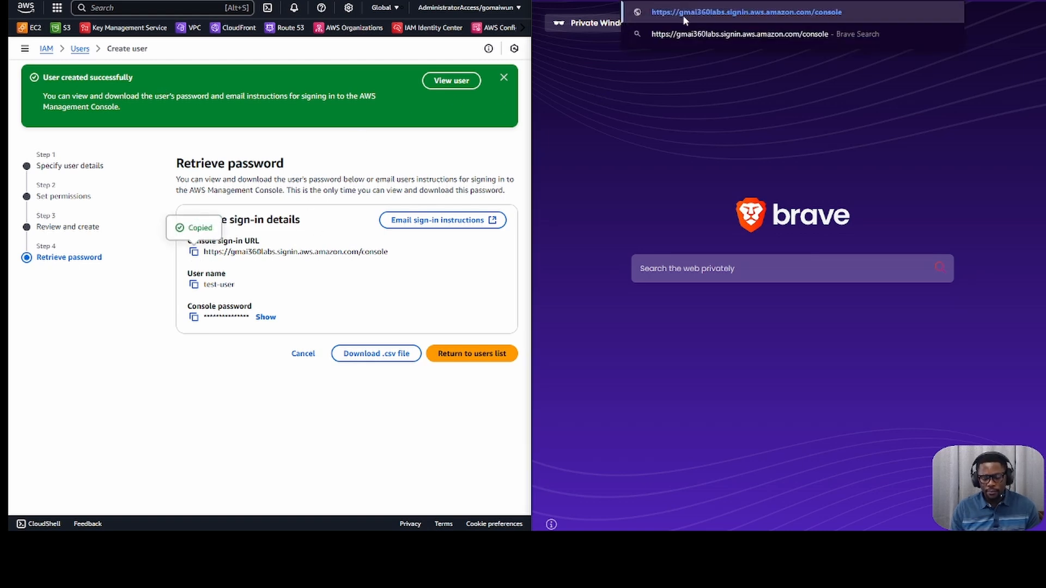
key(Return)
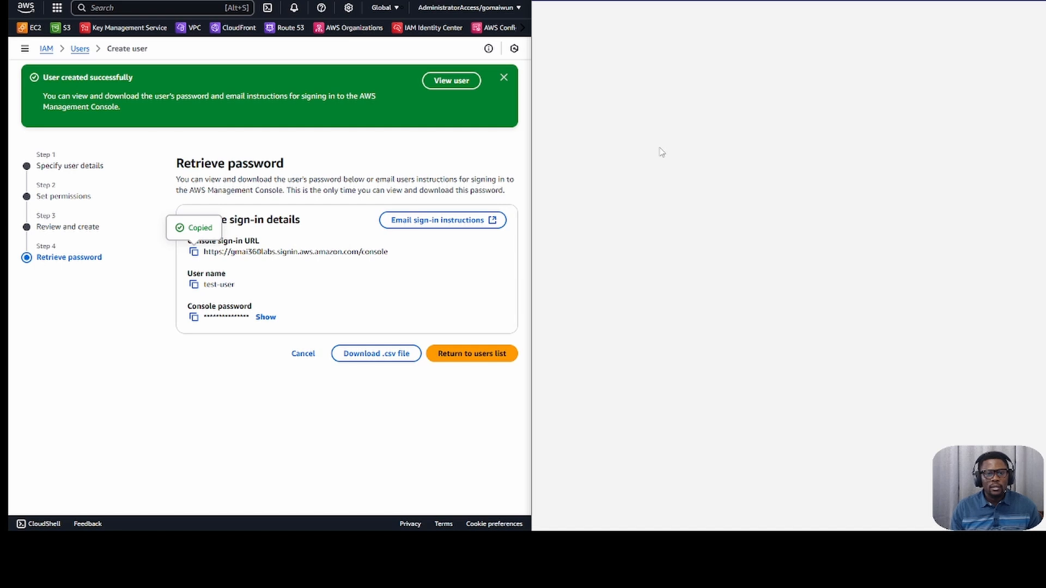
- Sign in as the IAM user test-user with the console password copied from the sign-in details
click(591, 279)
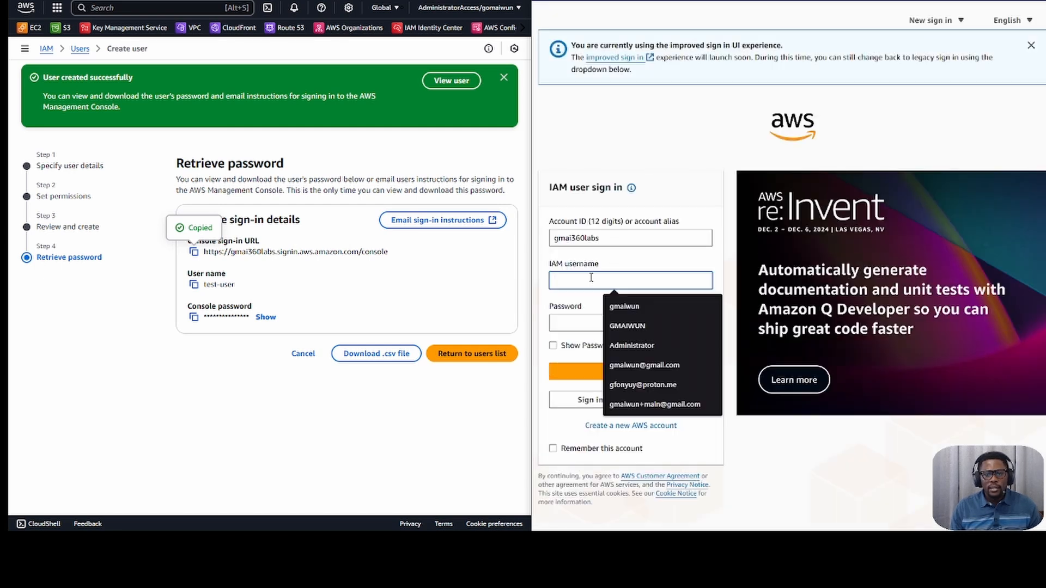
click(206, 401)
click(194, 284)
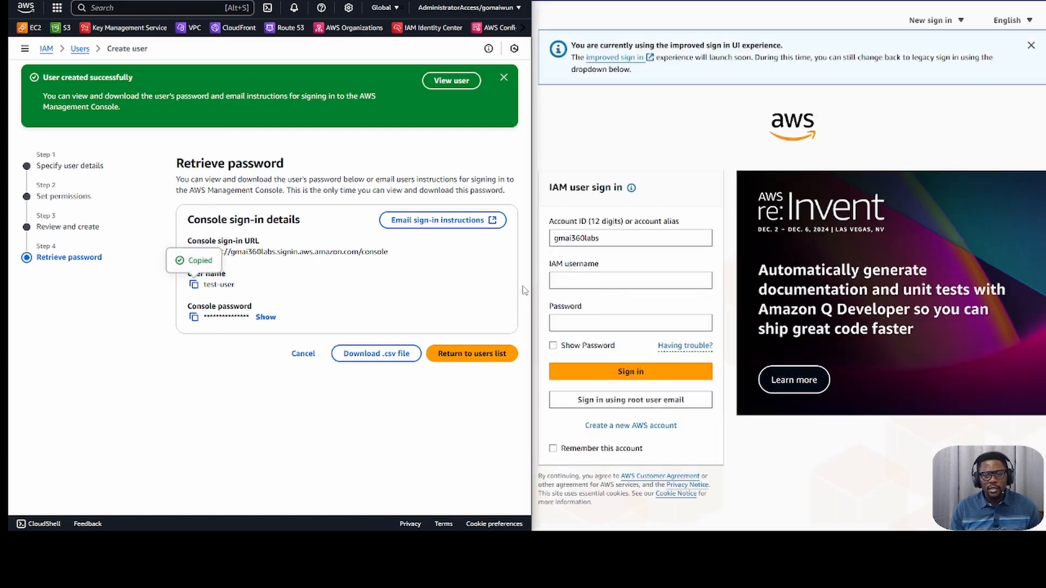
click(567, 282)
key(ctrl+v)
key(Tab)
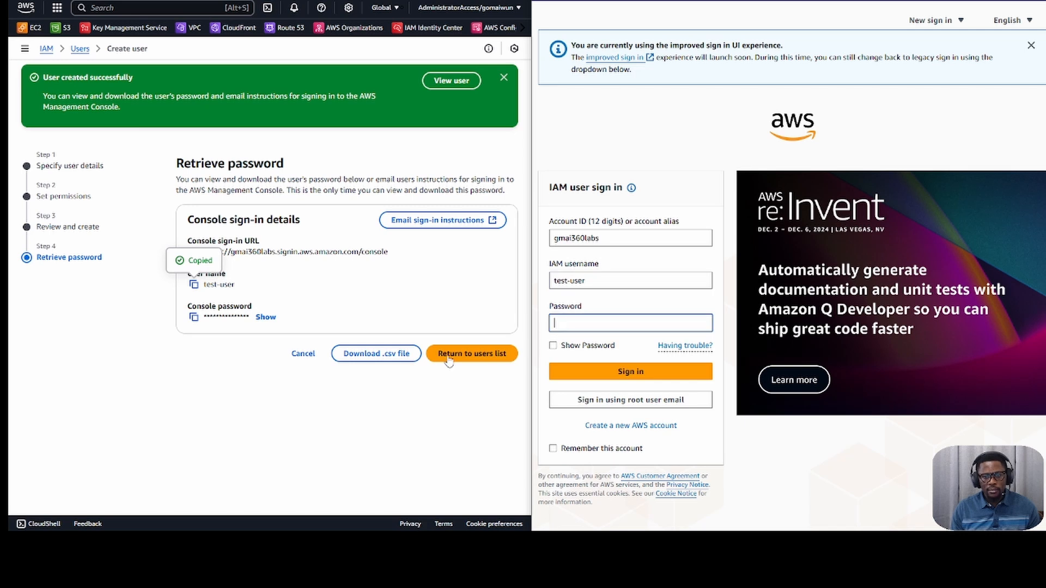
click(194, 318)
click(602, 323)
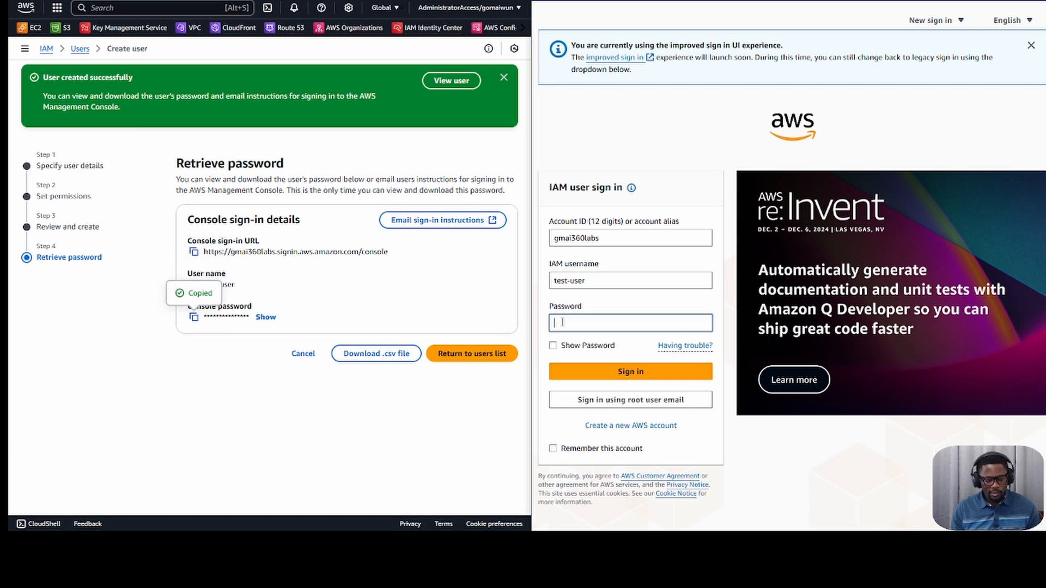
key(ctrl+v)
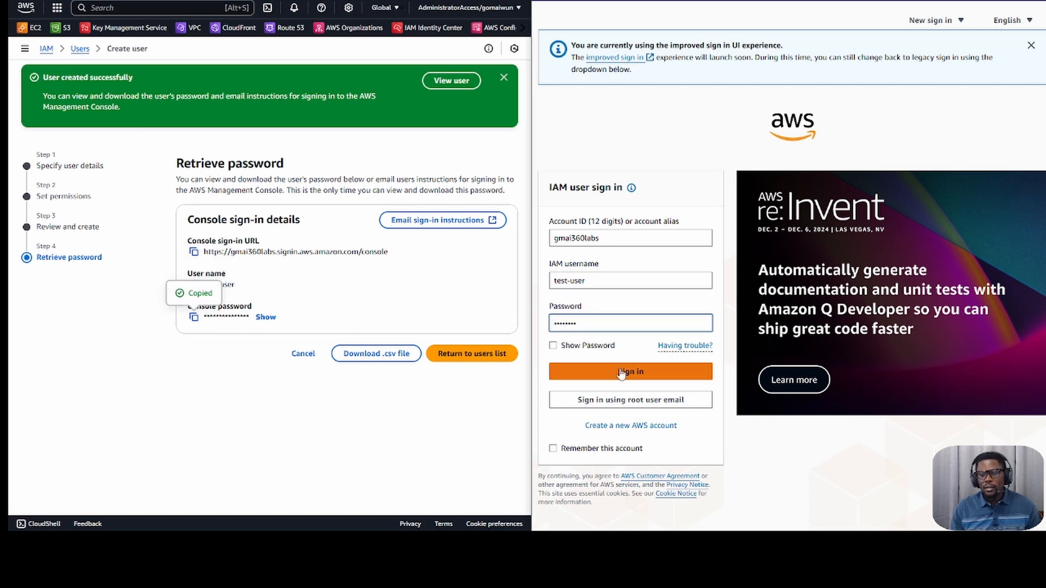
click(676, 377)
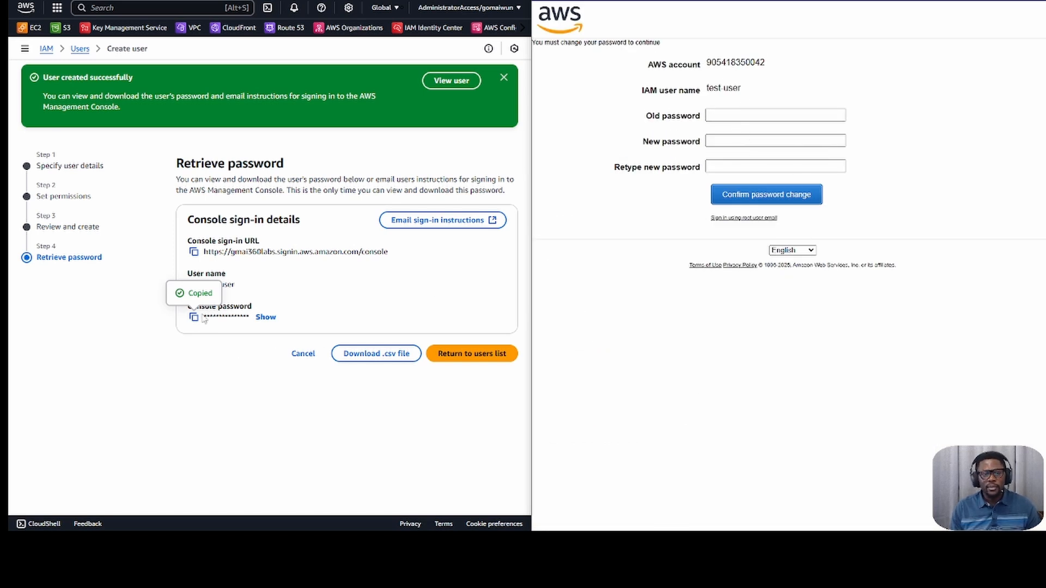
- Complete the required password change by entering the old password and a new password twice, and confirm it
click(737, 116)
key(ctrl+v)
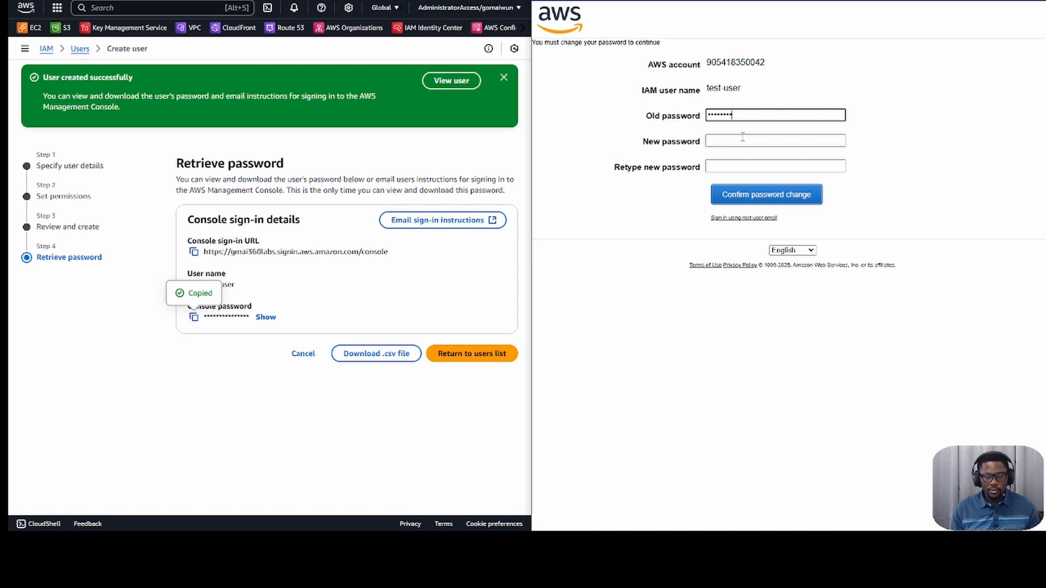
click(744, 143)
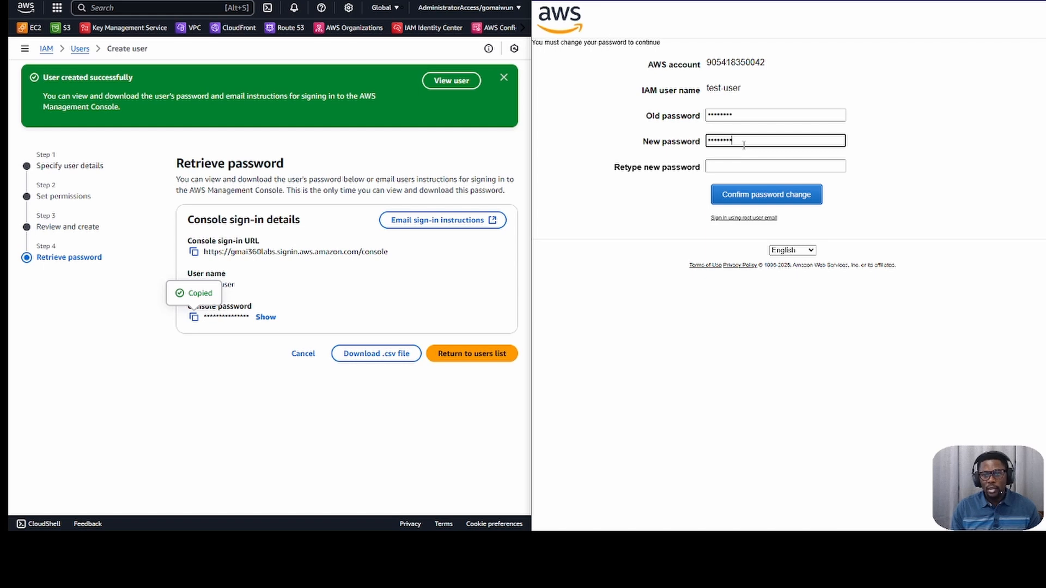
click(738, 171)
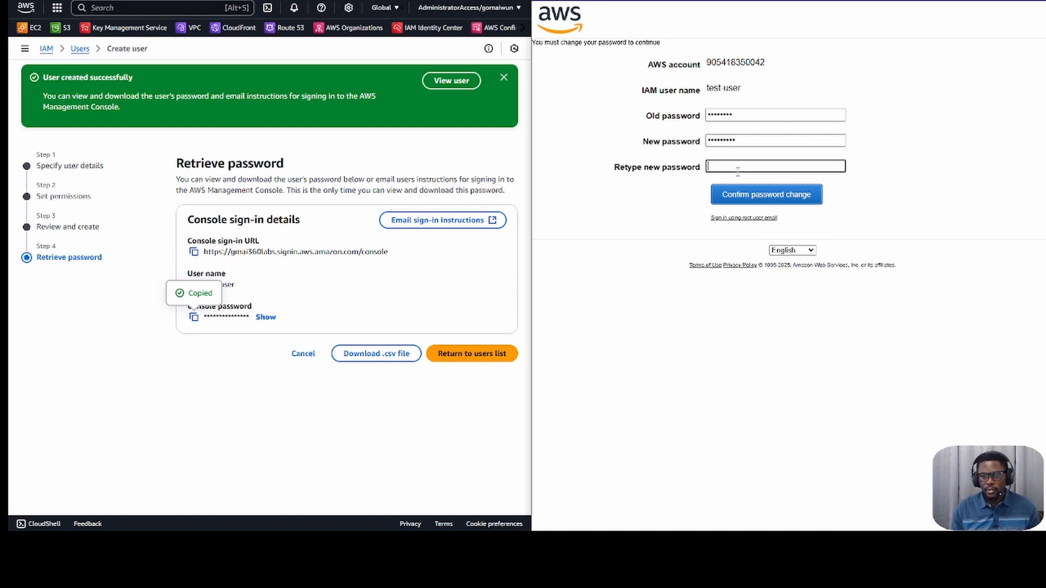
click(768, 193)
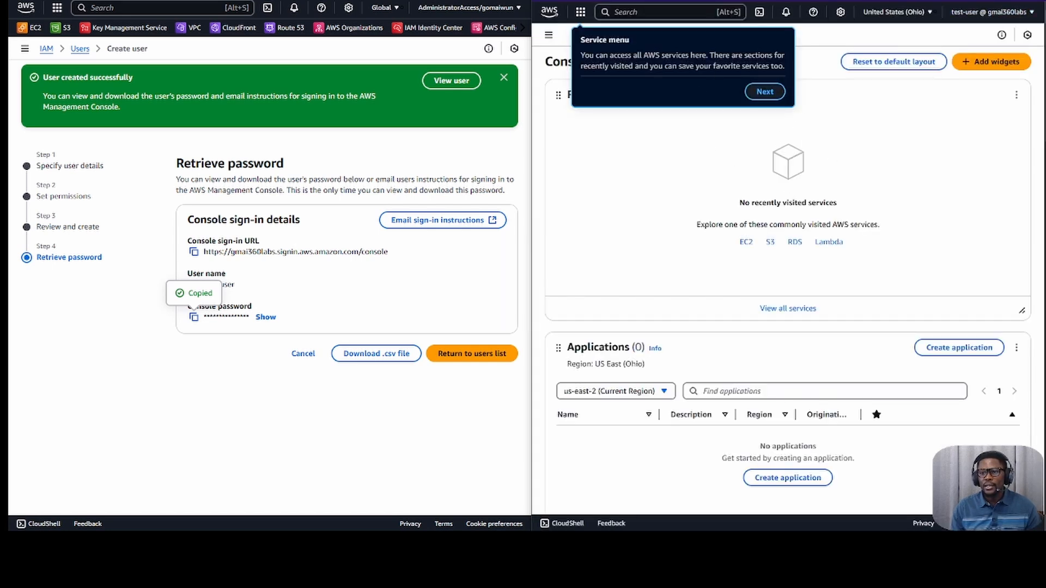
- Enlarge test-user's console window, dismiss the introductory tips and look over the Console Home widgets
click(1008, 1)
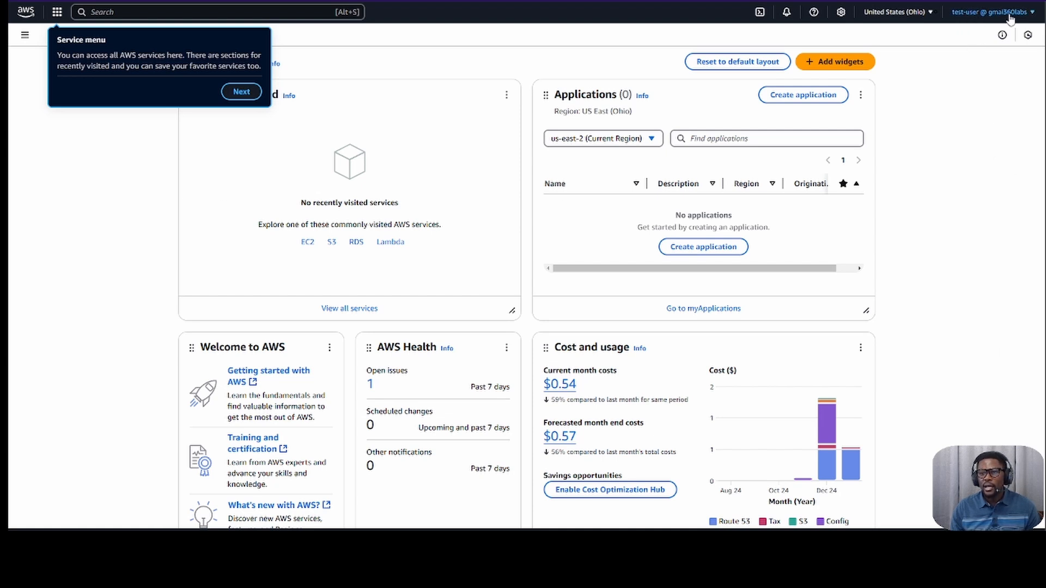
click(242, 92)
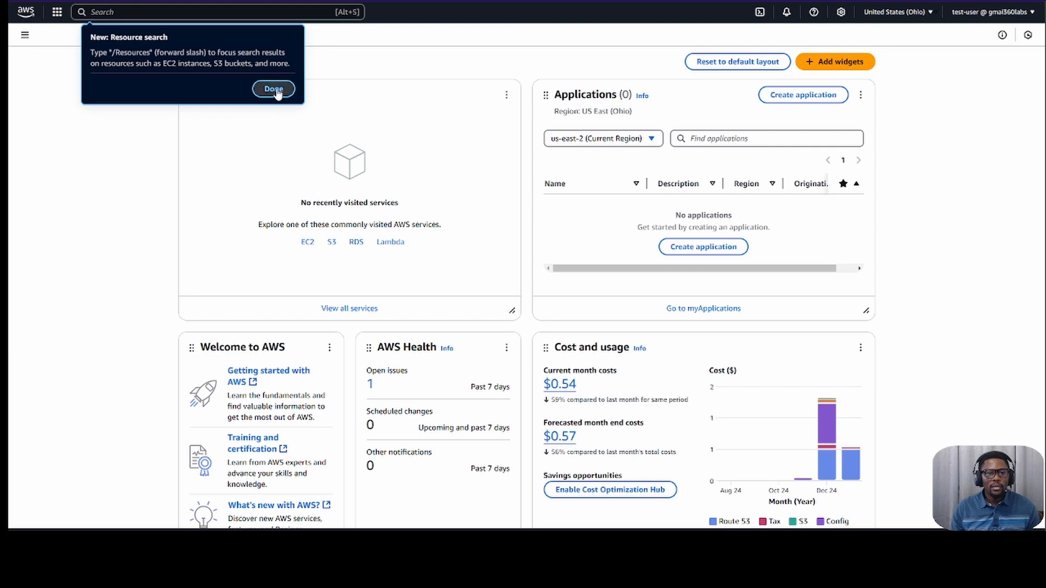
click(274, 89)
click(969, 98)
click(1014, 121)
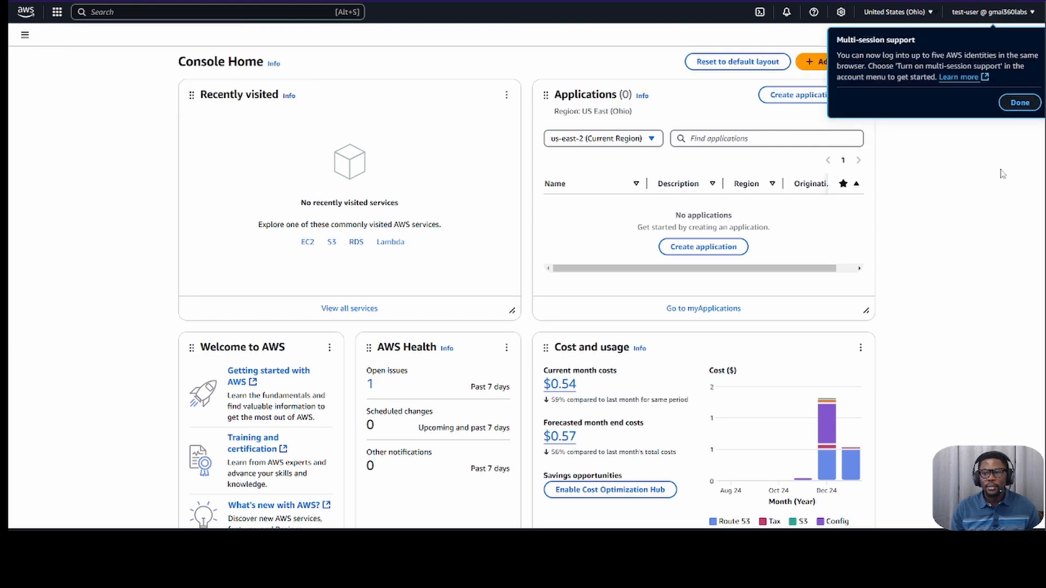
click(1019, 102)
scroll(460, 356, down, 3)
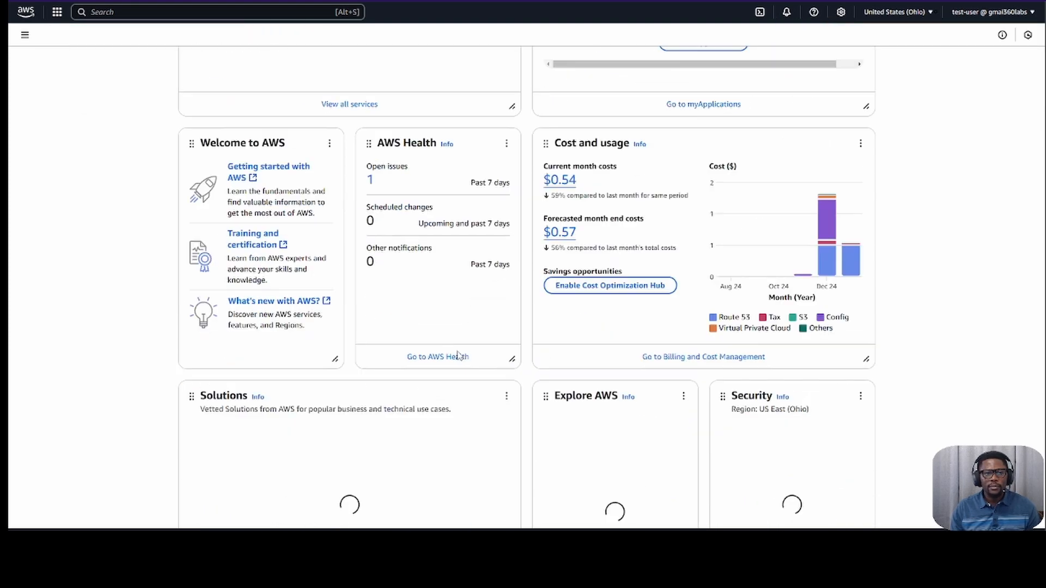
scroll(428, 301, down, 5)
scroll(430, 299, up, 10)
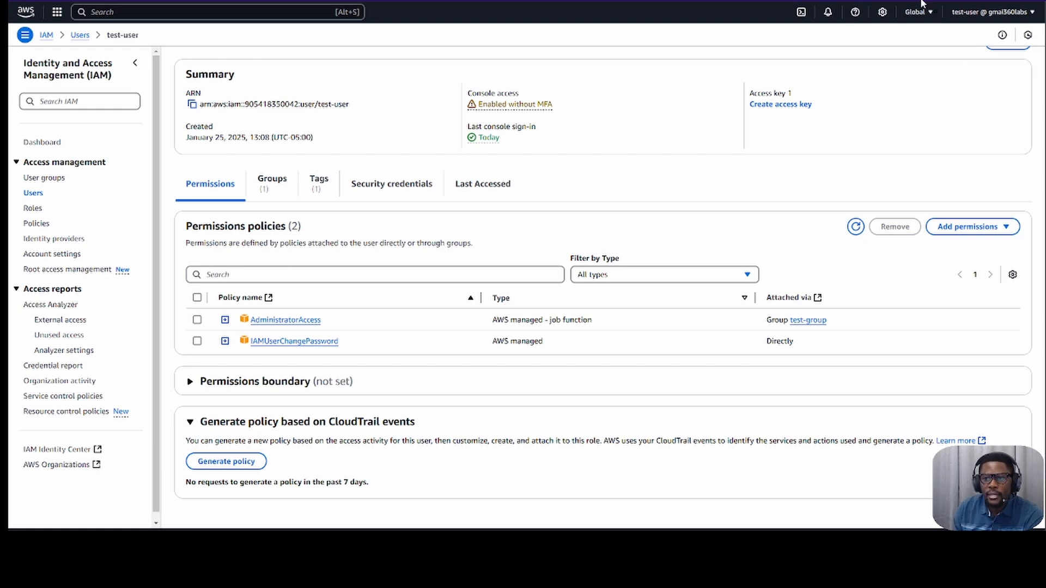
- Return to the administrator's window with test-user's sign-in details and enlarge it to full width
mouse_move(824, 0)
mouse_down()
mouse_move(824, 42)
mouse_move(823, 2)
mouse_up()
click(493, 1)
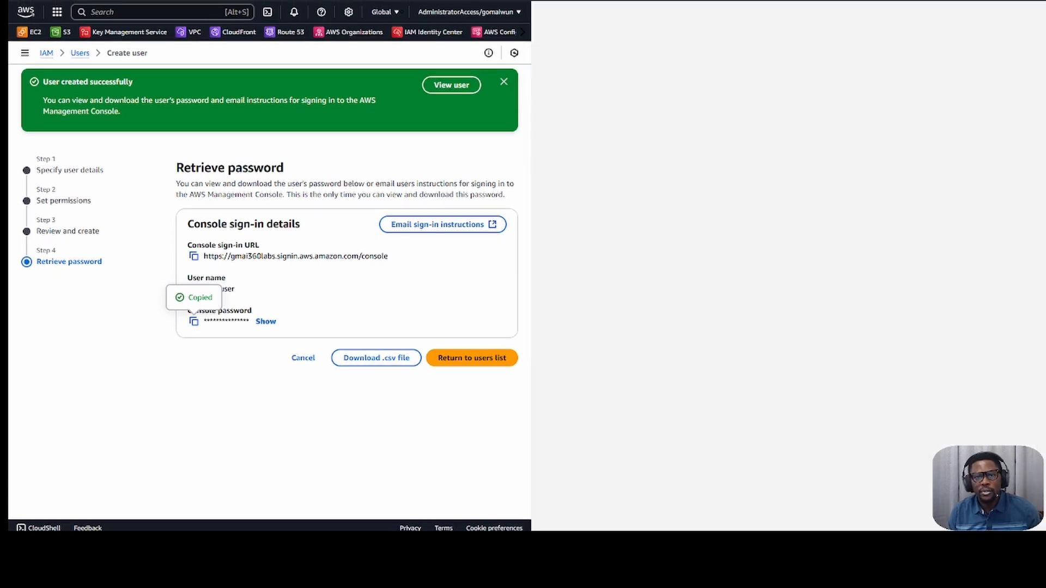
click(411, 368)
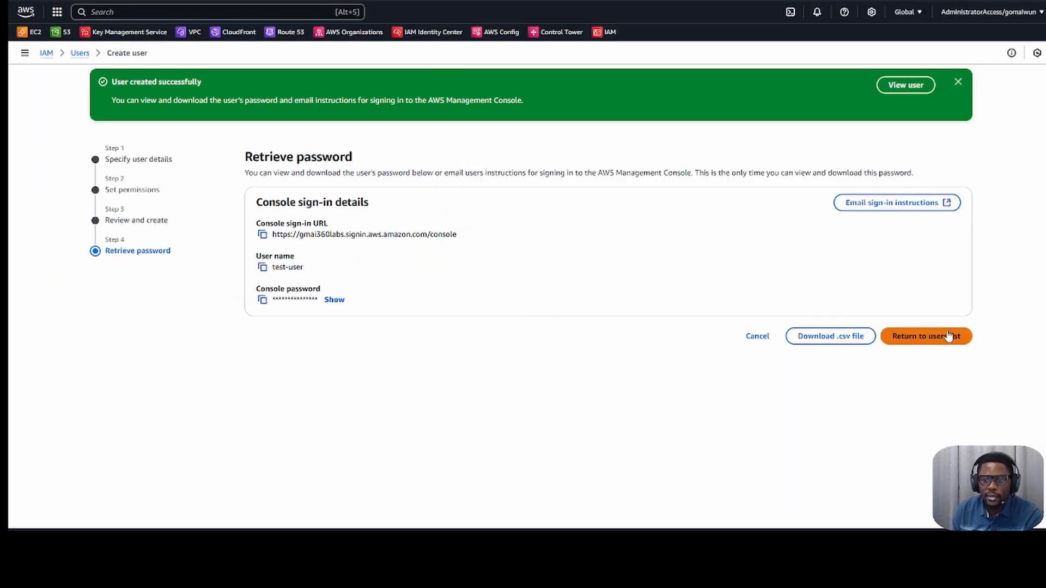
- Leave the sign-in details for the Users list and delete test-user, confirming the deletion with its user name
click(759, 335)
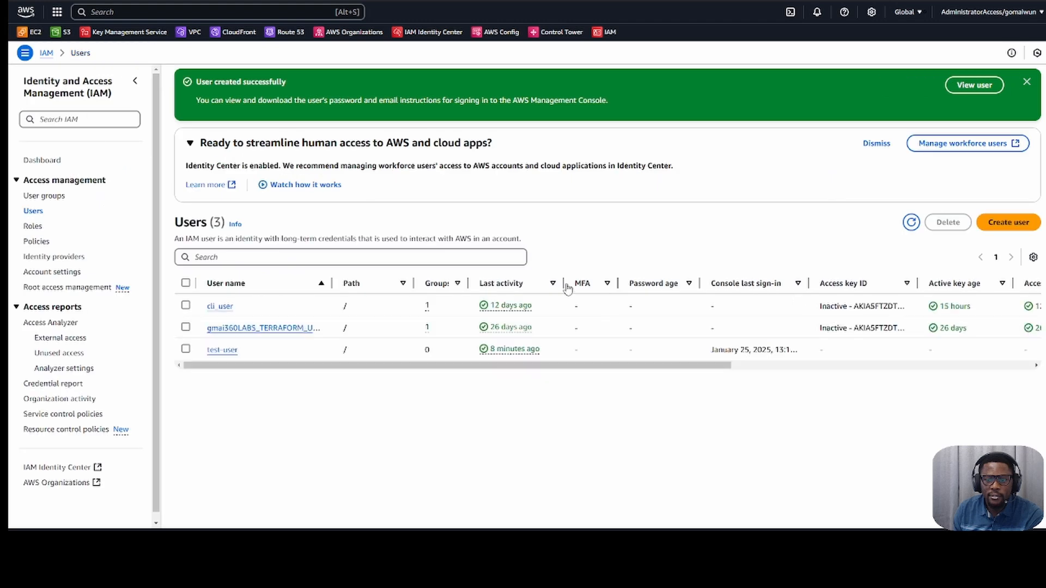
click(185, 349)
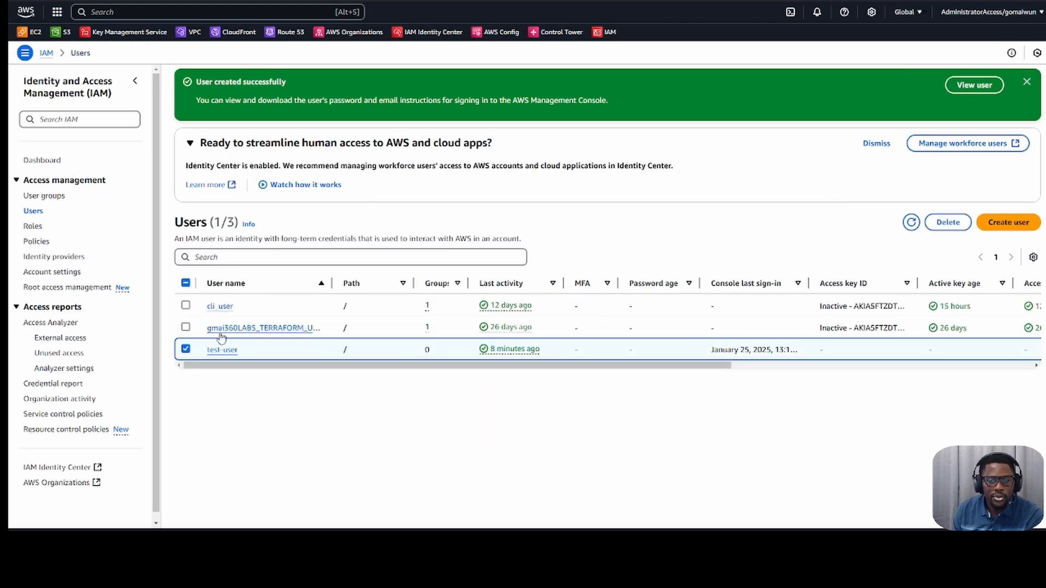
click(951, 225)
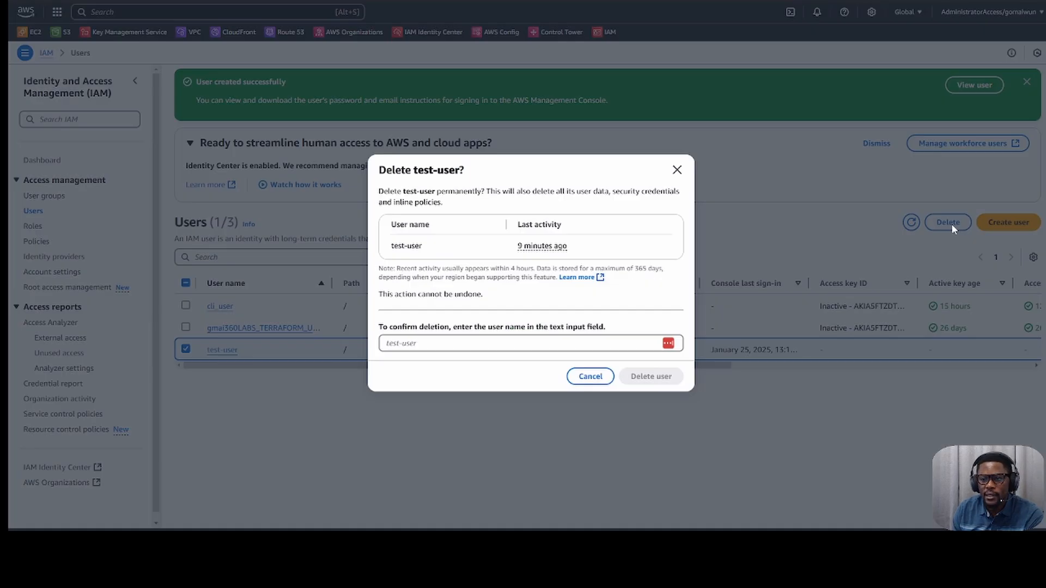
click(482, 346)
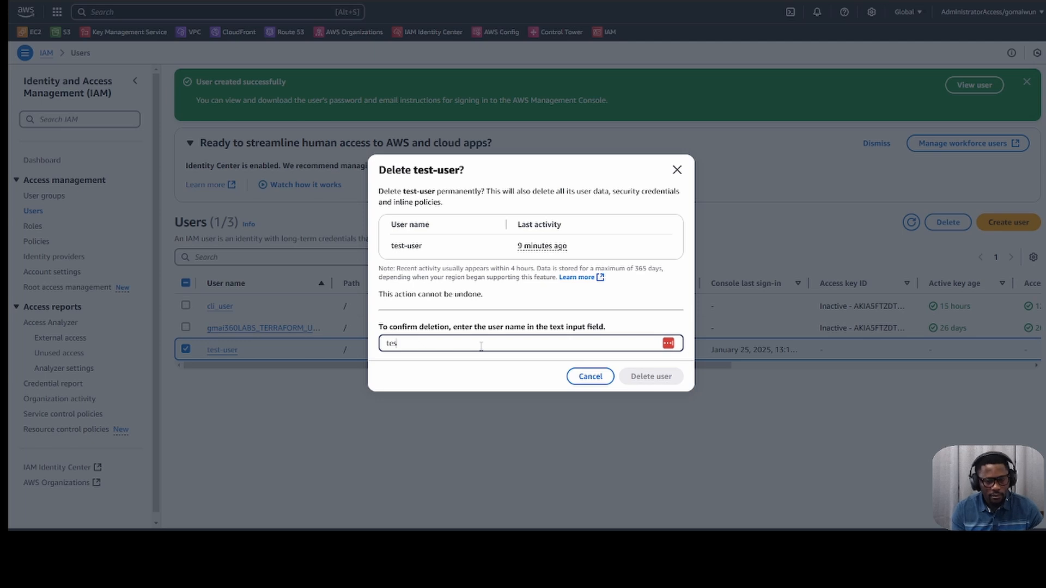
text(test-user)
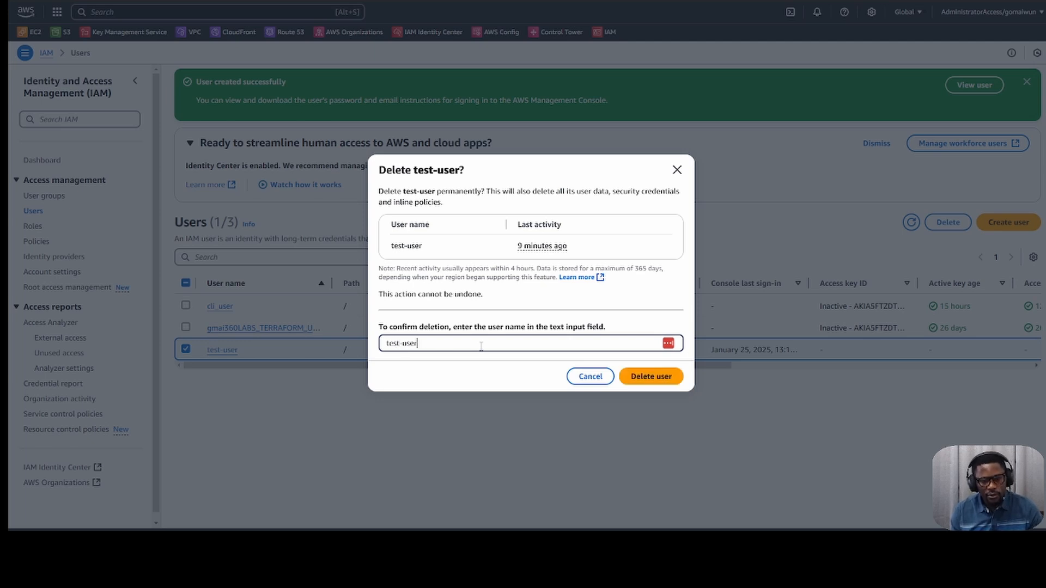
click(645, 376)
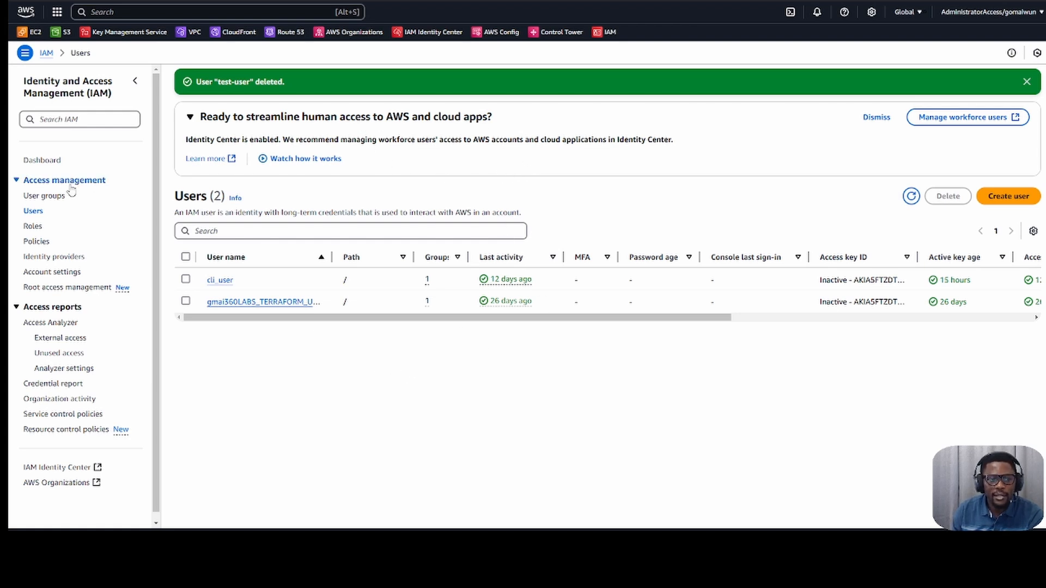
- Go to the IAM Dashboard and look over the security best practices guide linked in its additional information
click(47, 53)
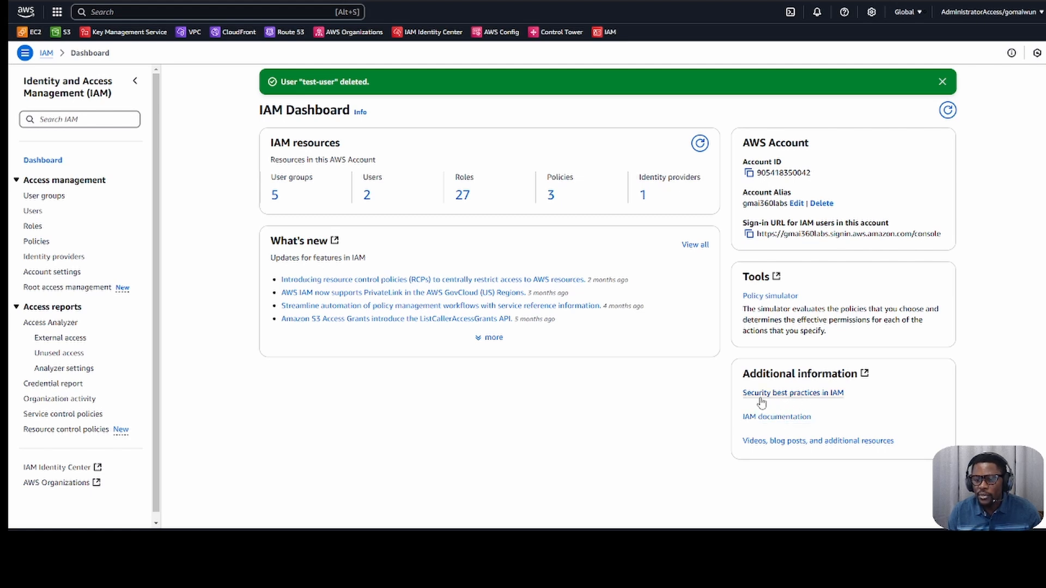
click(802, 393)
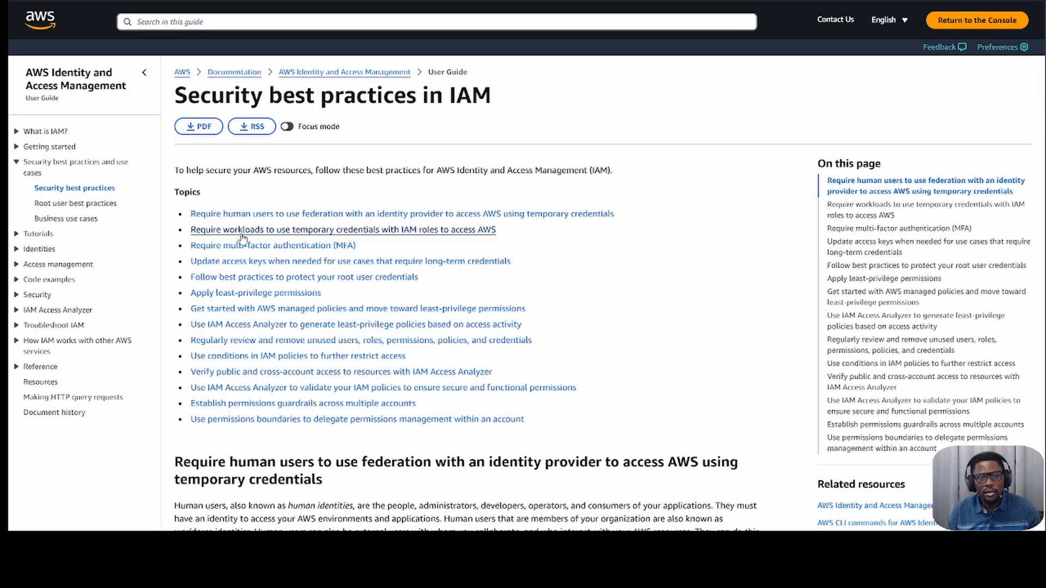
scroll(315, 384, down, 2)
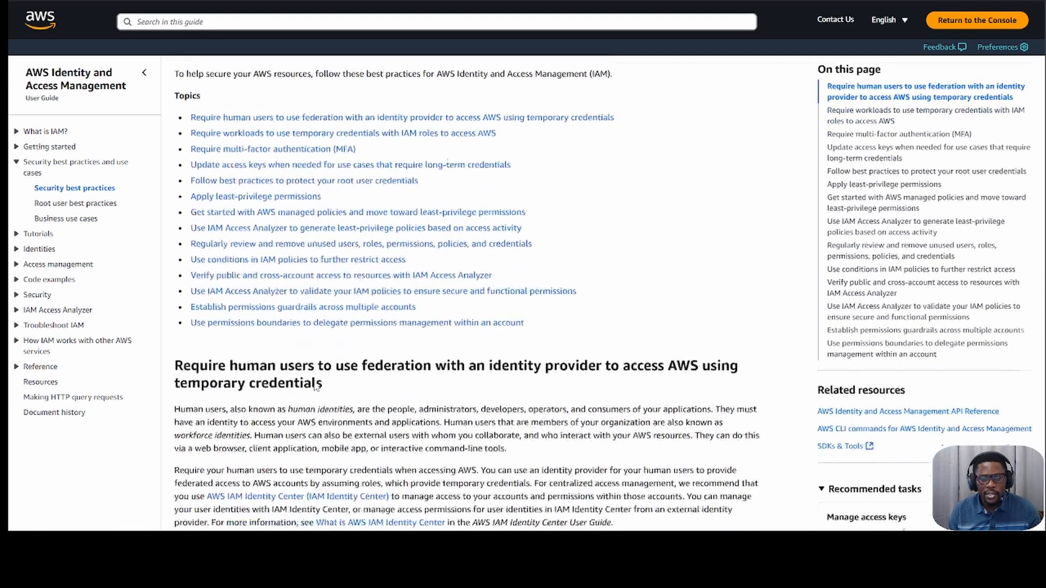
scroll(313, 382, up, 2)
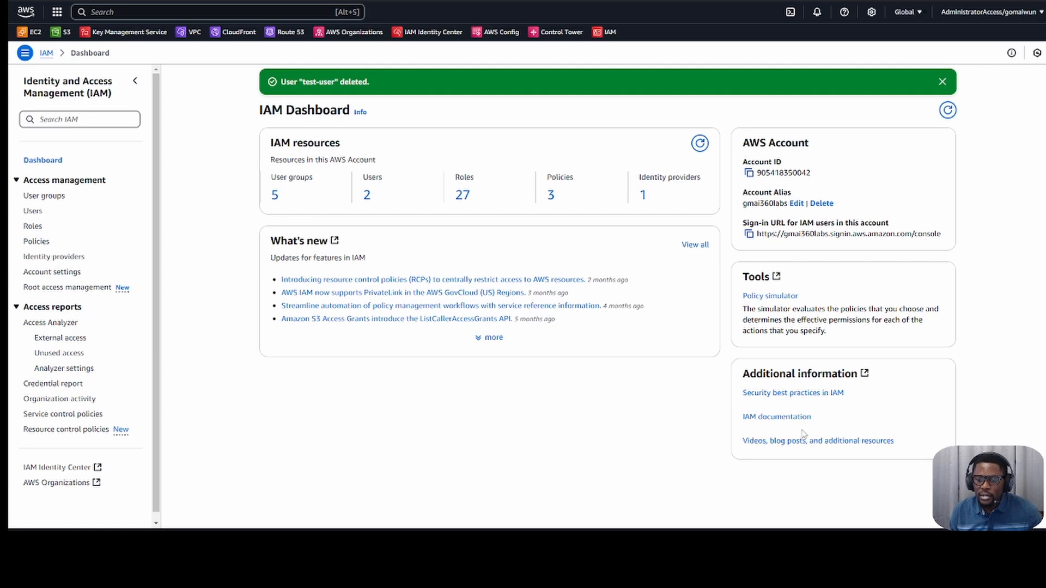
- Look over the IAM documentation and the videos, blog posts and additional resources page linked on the dashboard, returning to the dashboard after each
click(769, 417)
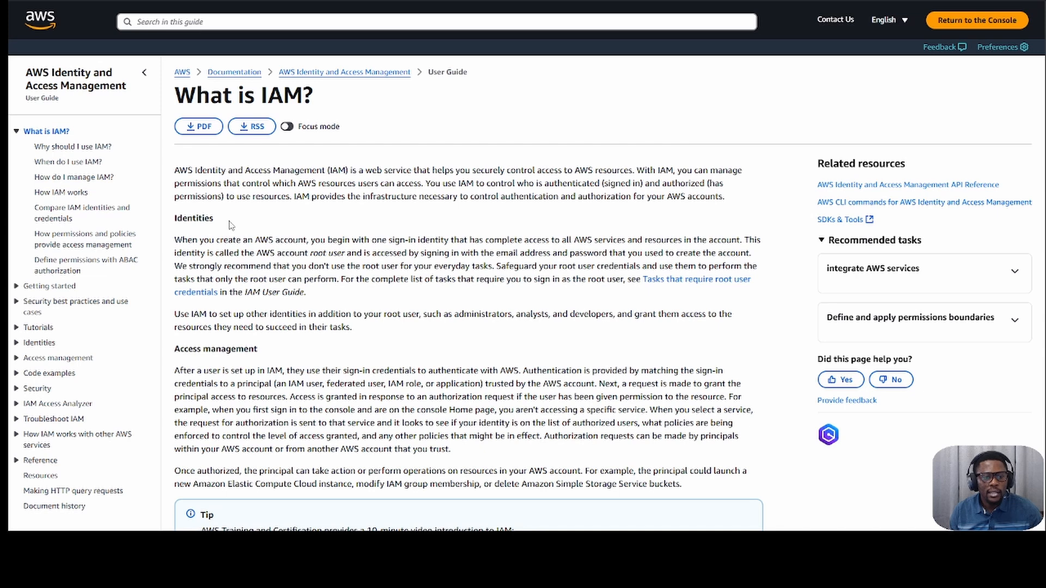
click(262, 1)
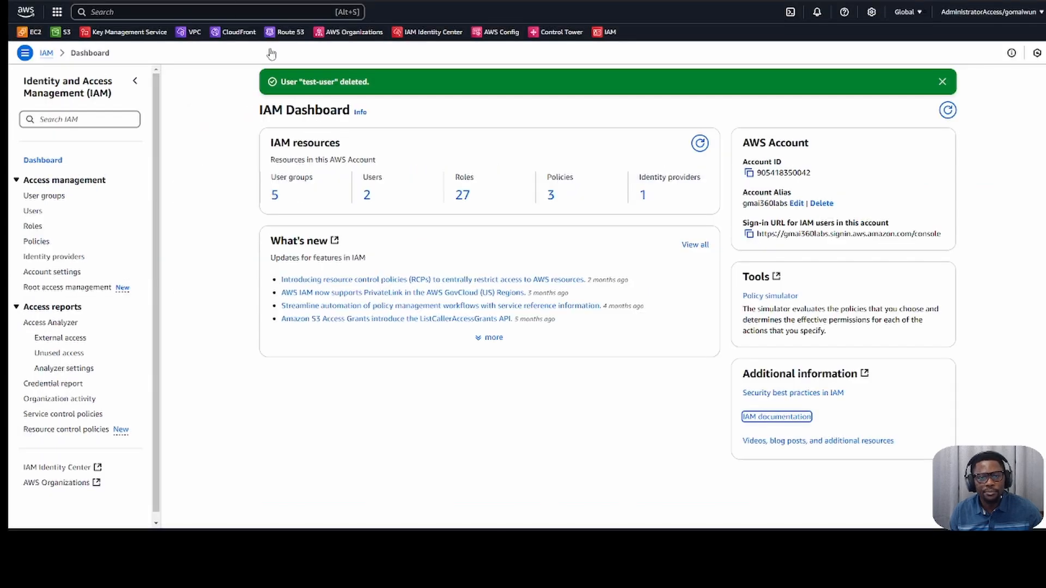
click(799, 446)
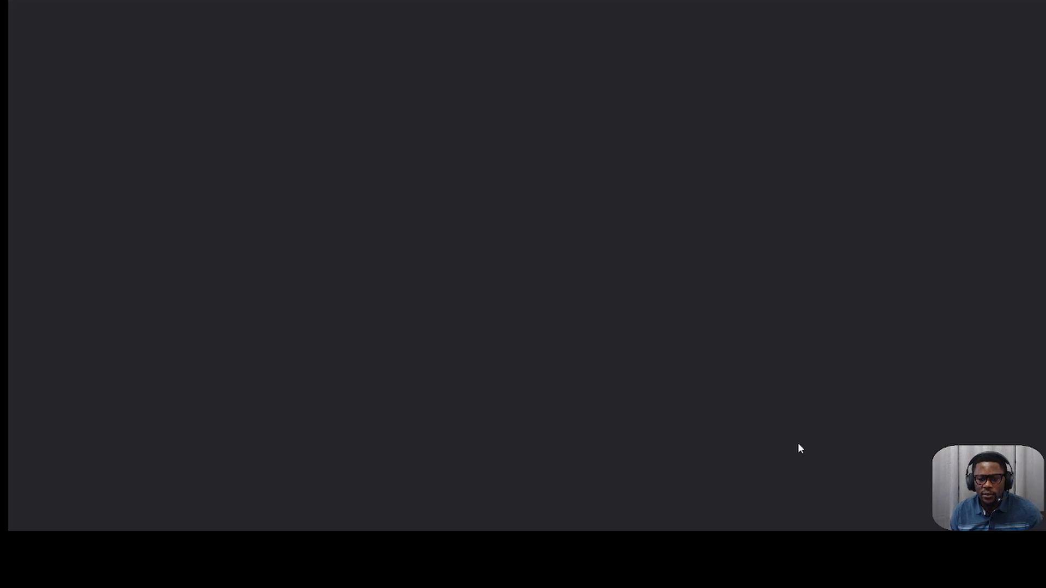
scroll(395, 310, down, 3)
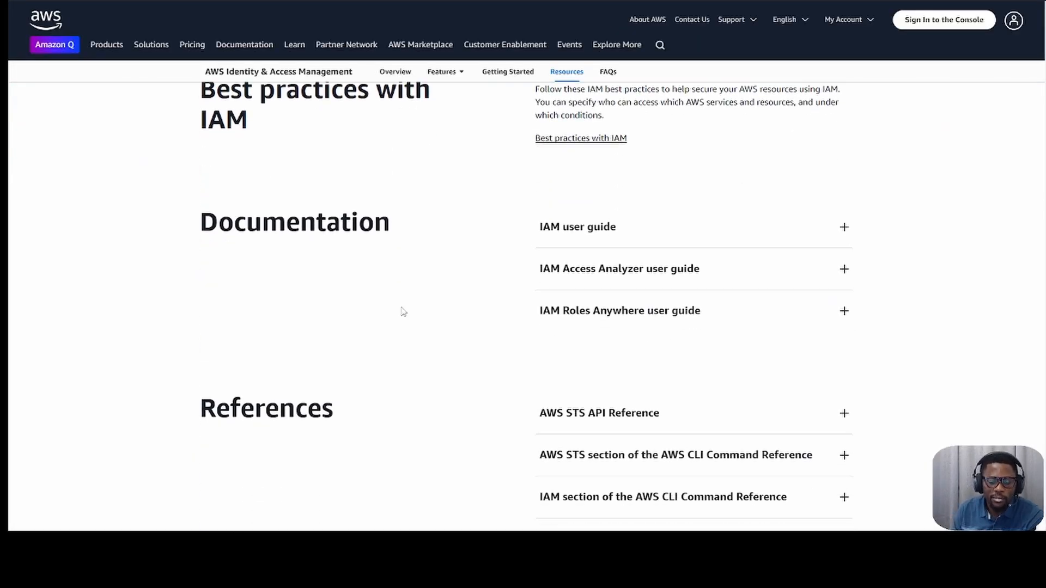
scroll(403, 312, down, 3)
scroll(404, 311, up, 6)
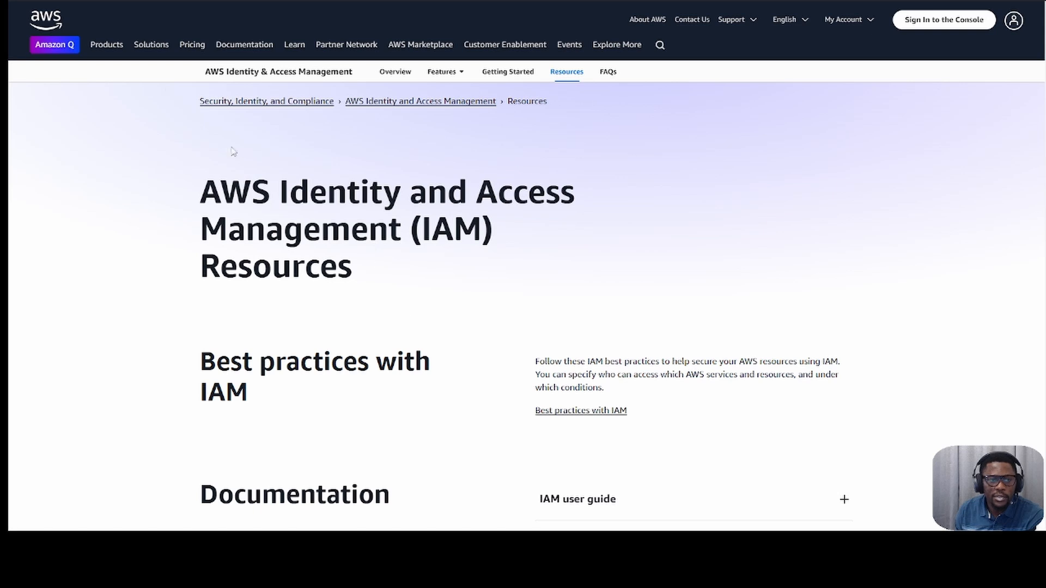
key(ctrl+w)
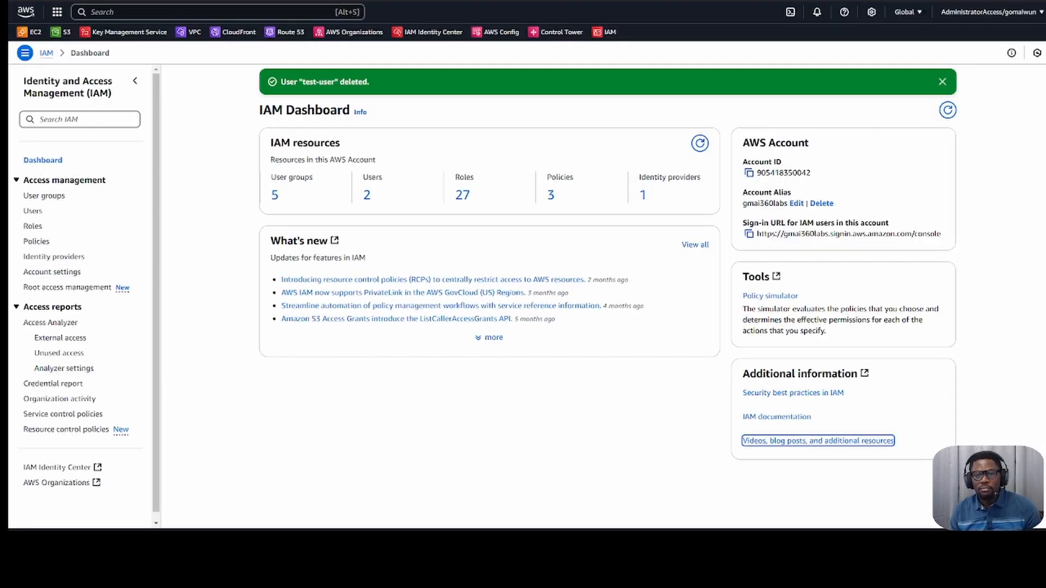